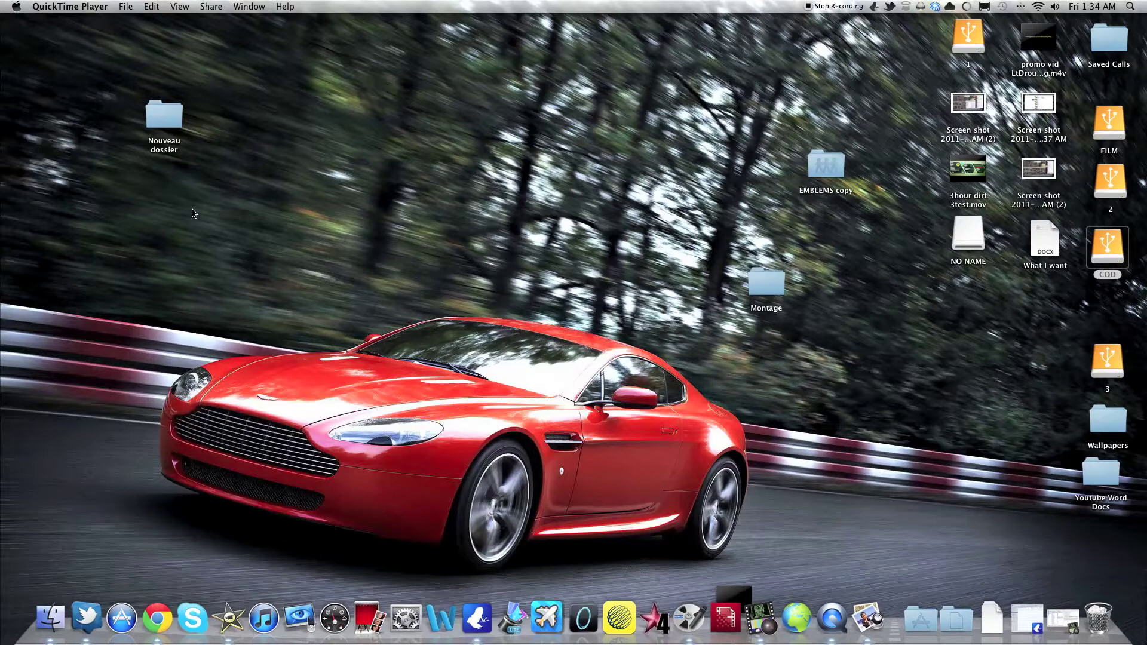
Step: Launch EyeTV from the Dock to show the console's Component Input feed
left_click(299, 618)
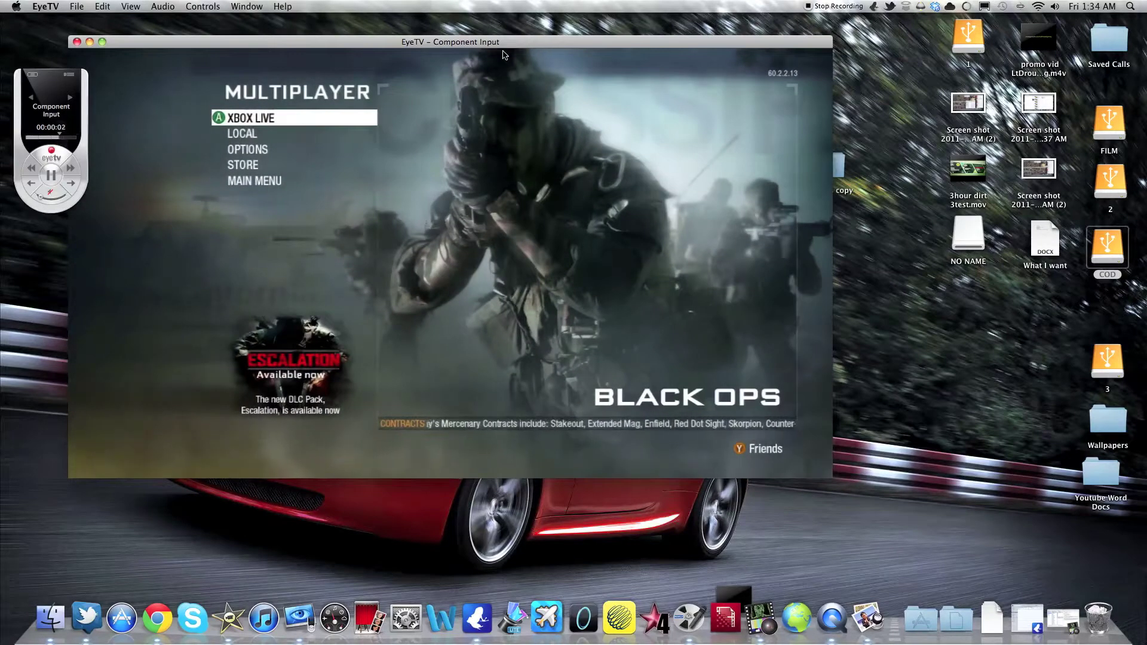
Step: Reposition the EyeTV Component Input window near the top of the screen
left_click_drag(497, 42, 628, 84)
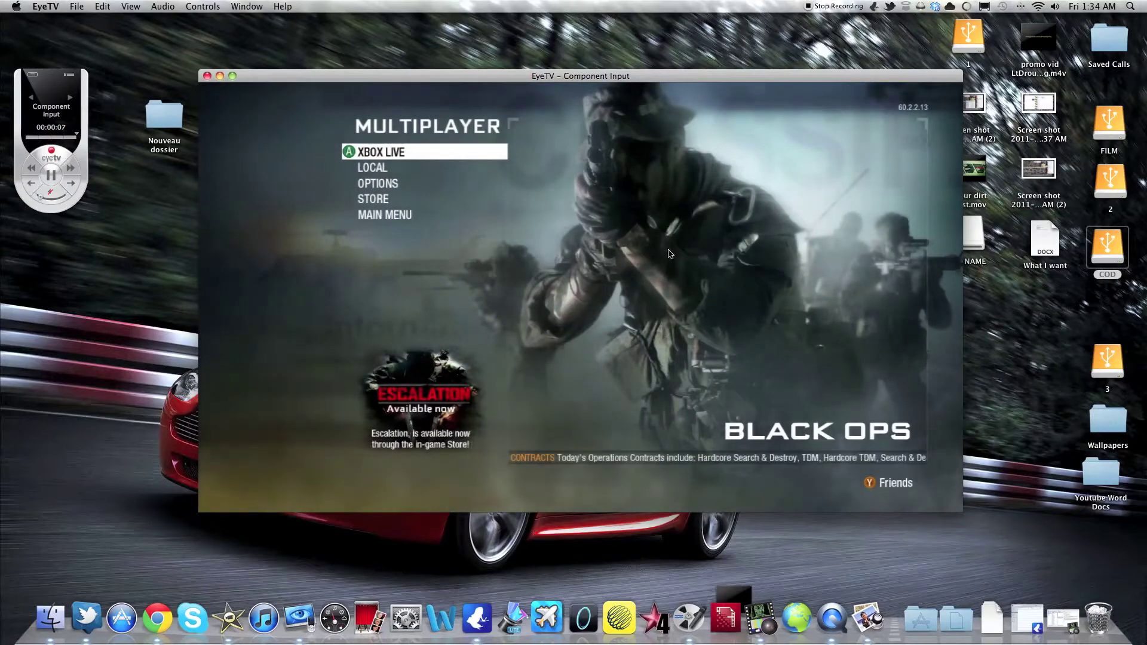
left_click_drag(618, 76, 573, 42)
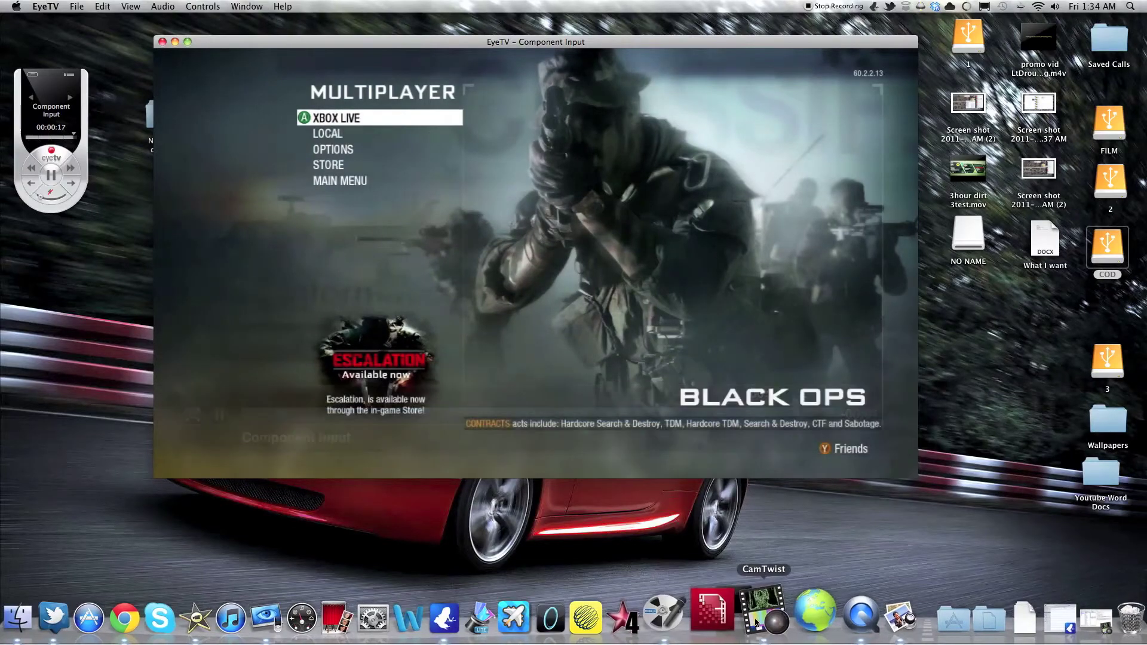
Step: In CamTwist's Desktop+, turn off Full Screen and target the EyeTV window
left_click(741, 612)
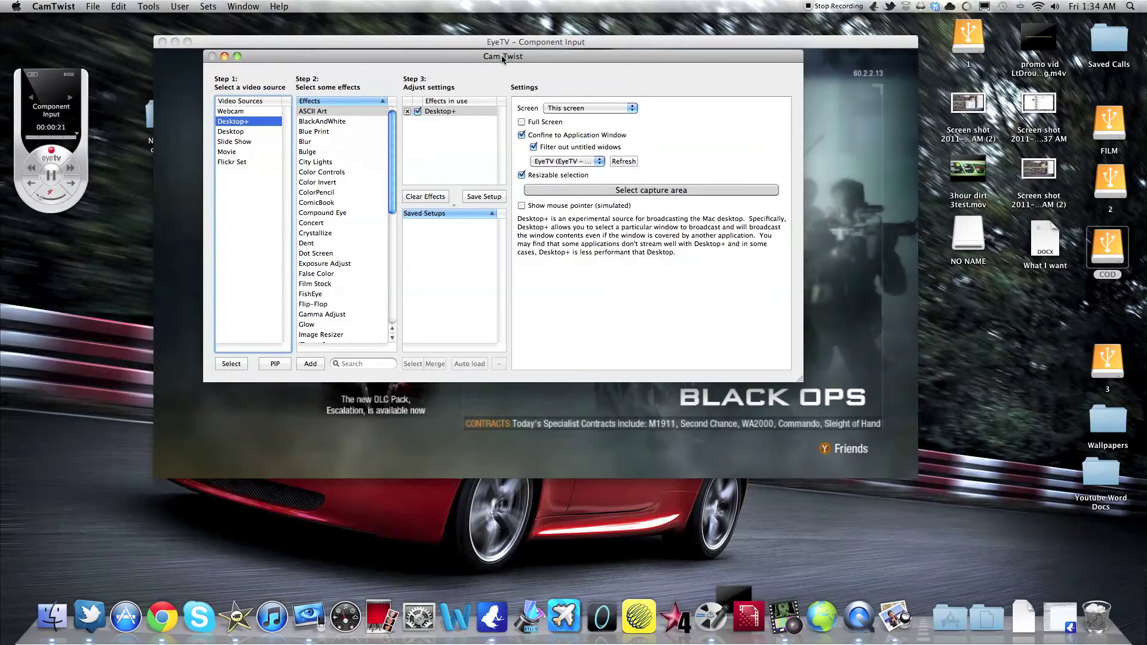
left_click_drag(502, 58, 534, 102)
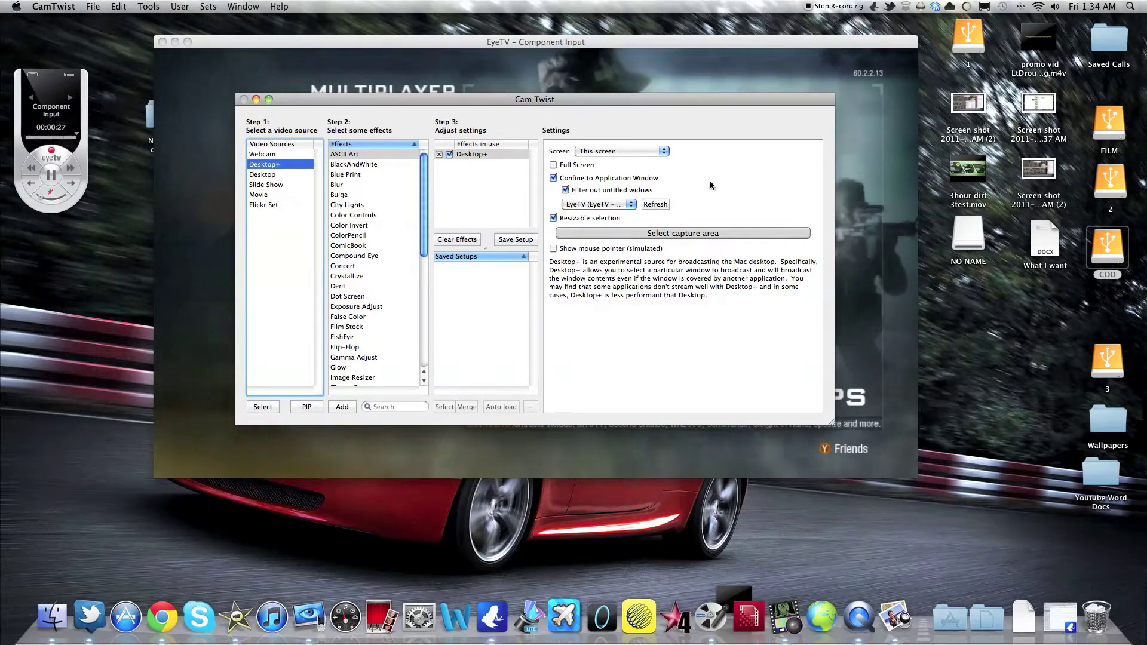
left_click(554, 164)
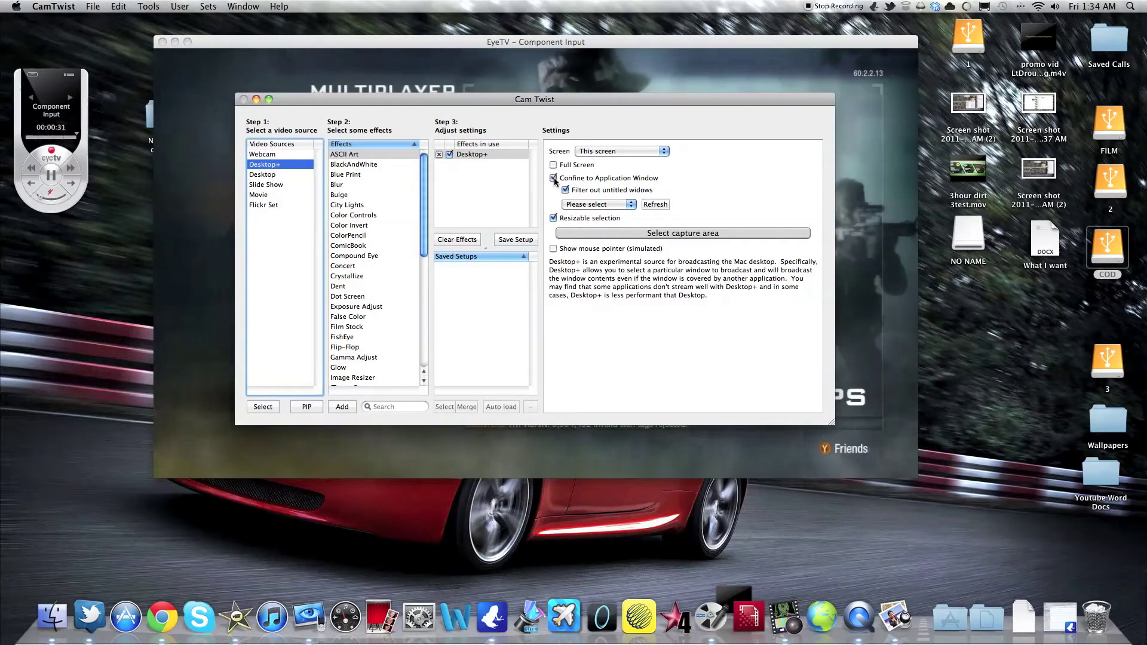
left_click(625, 206)
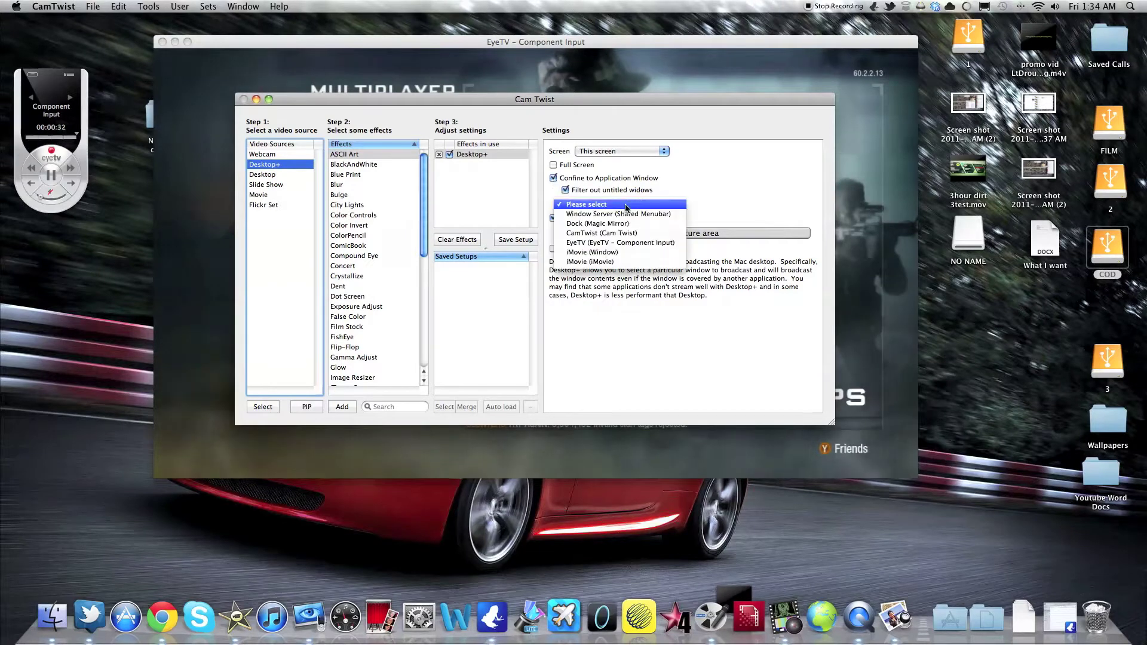
left_click(634, 243)
left_click(634, 234)
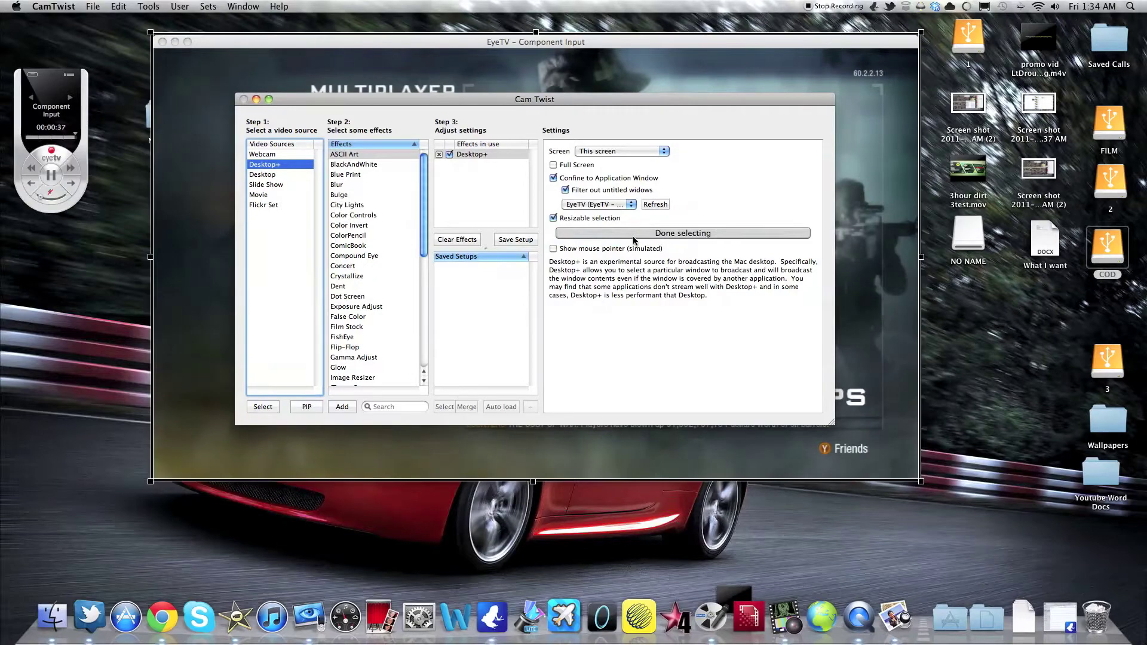
Step: Trim the capture area below EyeTV's title bar, confirm the selection, and hide CamTwist
left_click_drag(603, 111, 830, 356)
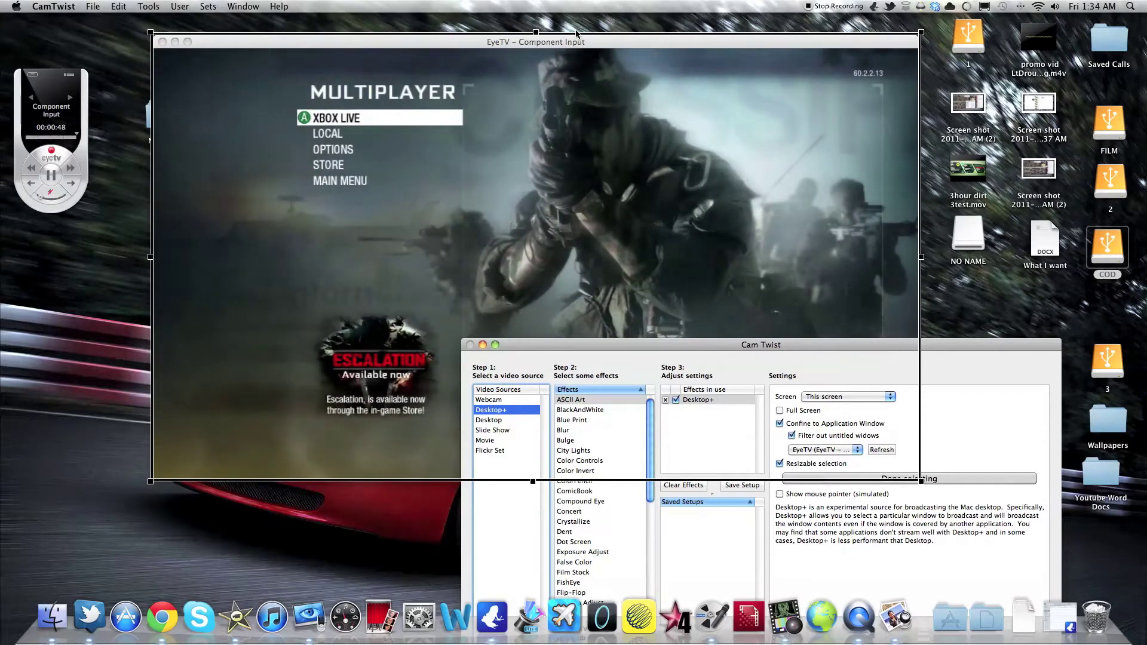
left_click_drag(536, 33, 537, 47)
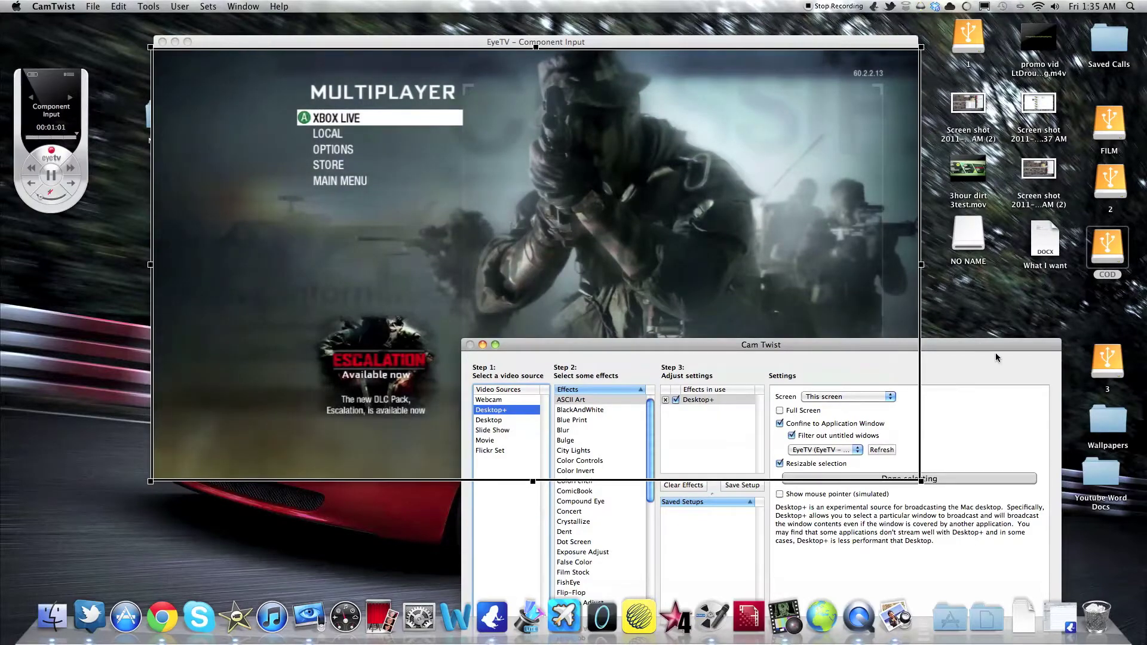
left_click_drag(996, 357, 992, 174)
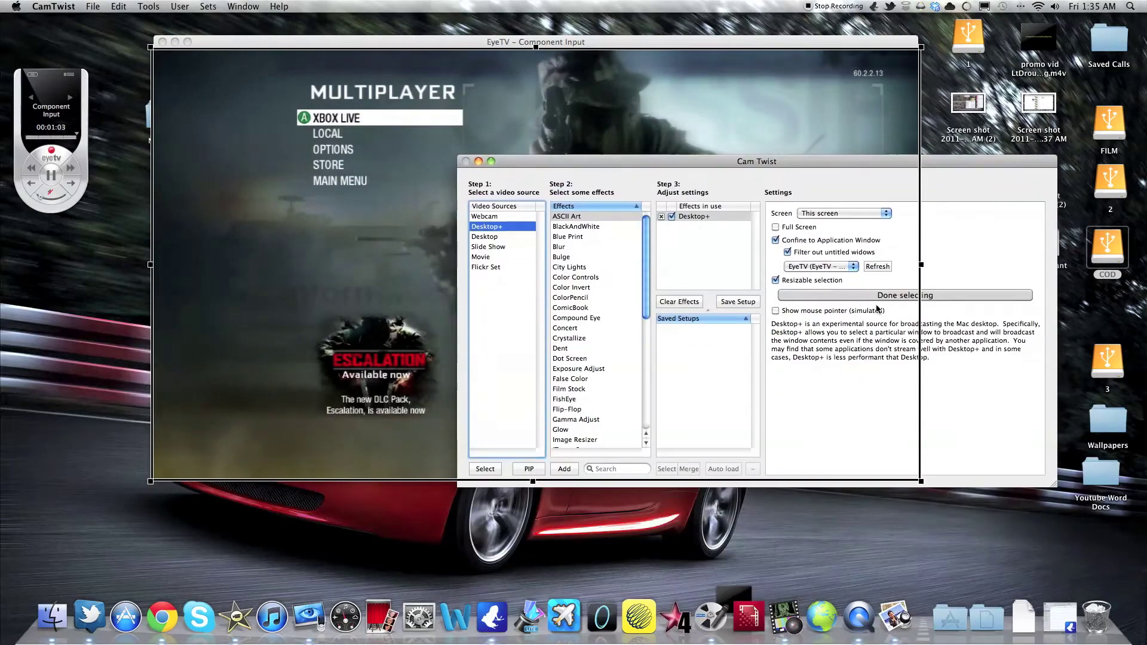
left_click(884, 302)
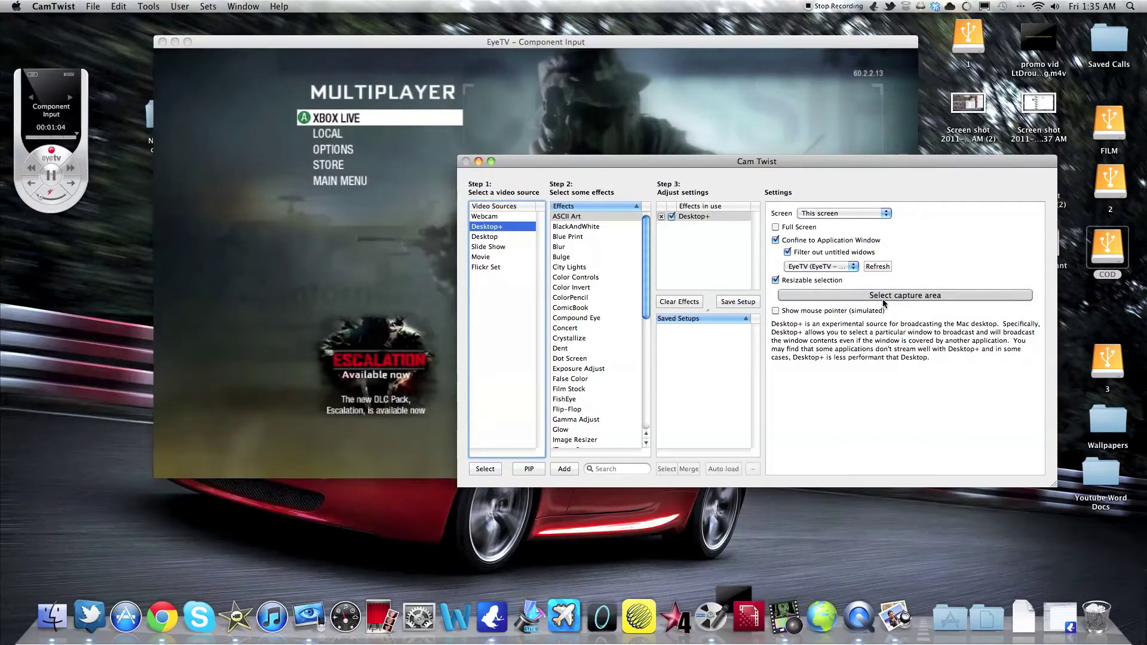
left_click(491, 161)
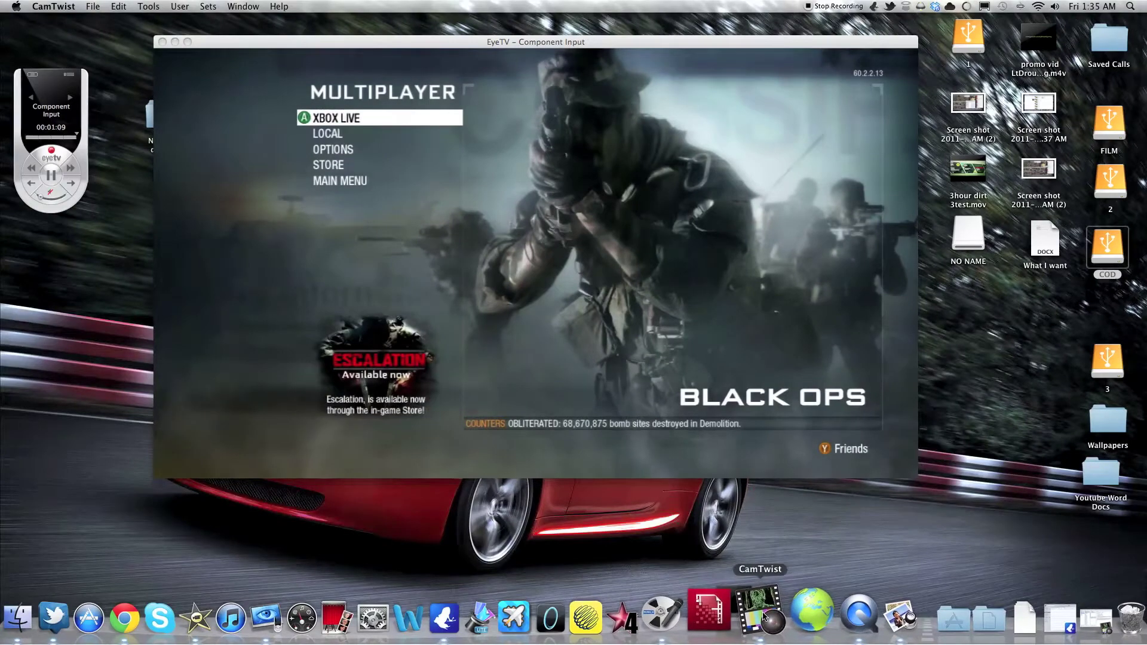
left_click(709, 612)
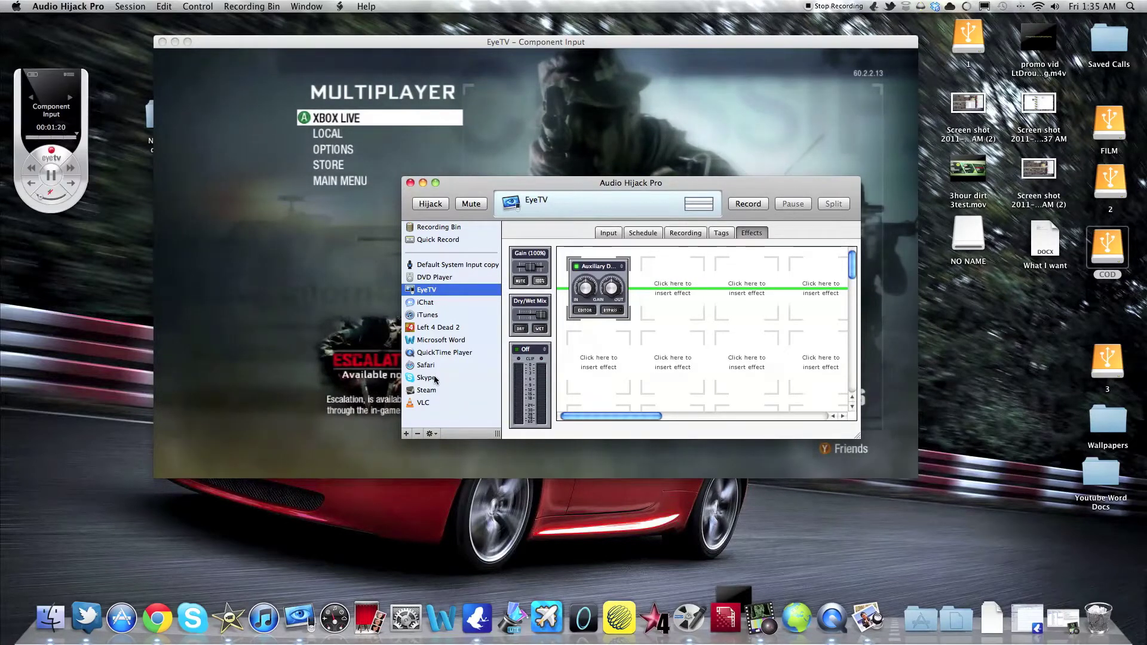
Step: Briefly test-hijack the Default System Input session, then open EyeTV's Auxiliary Device Output editor
left_click(428, 263)
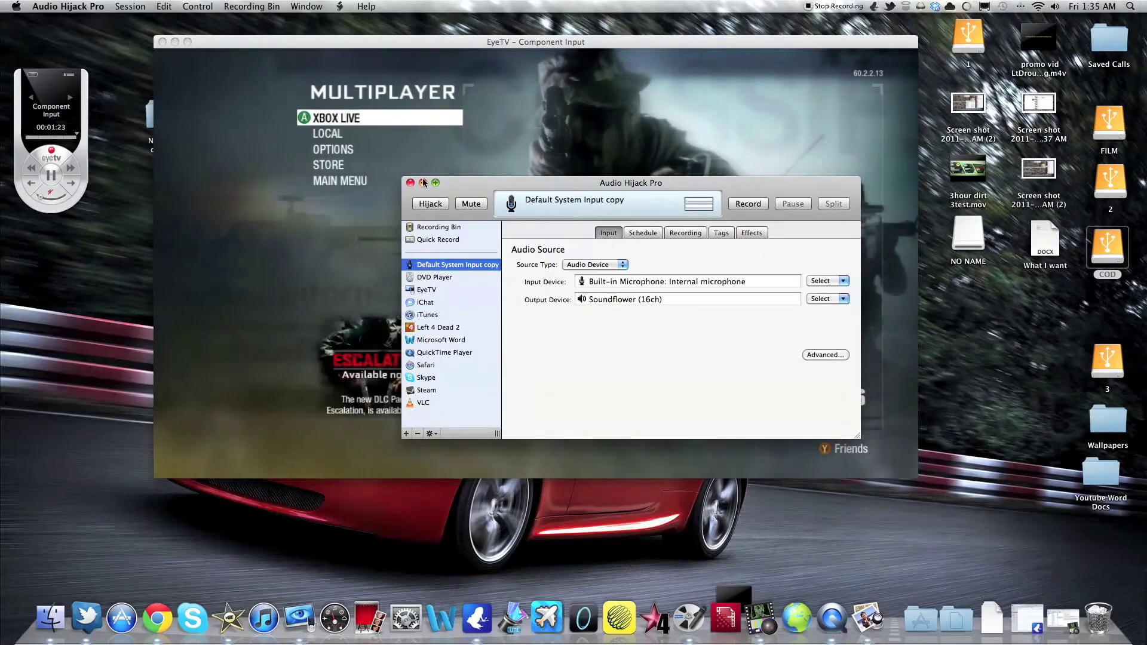
left_click(445, 206)
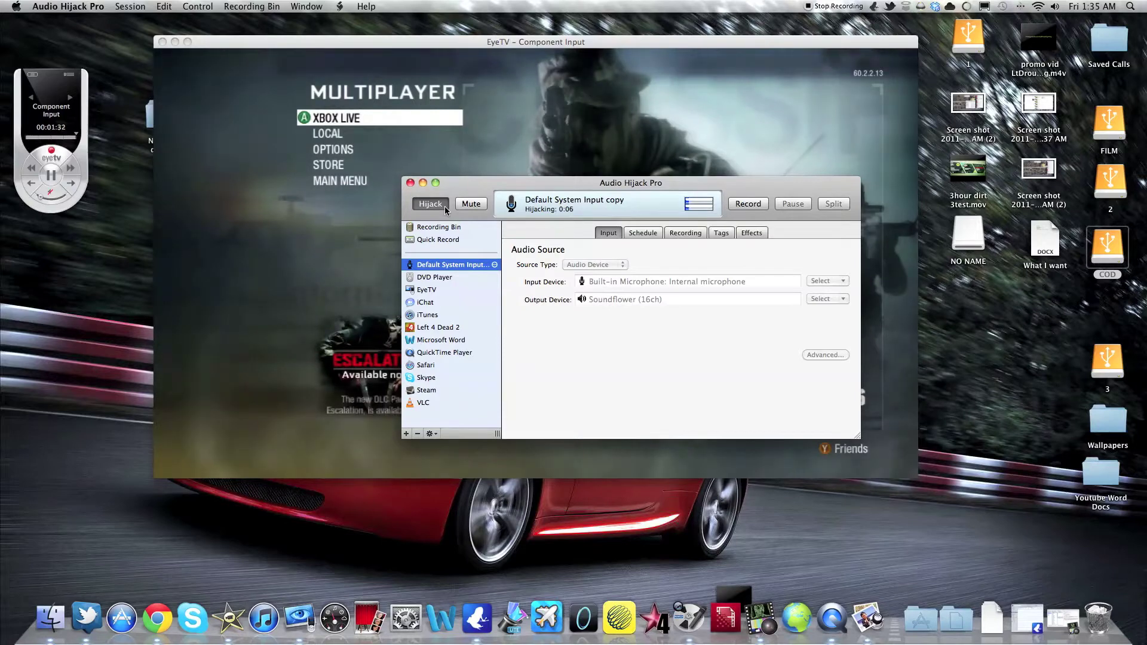
left_click(444, 206)
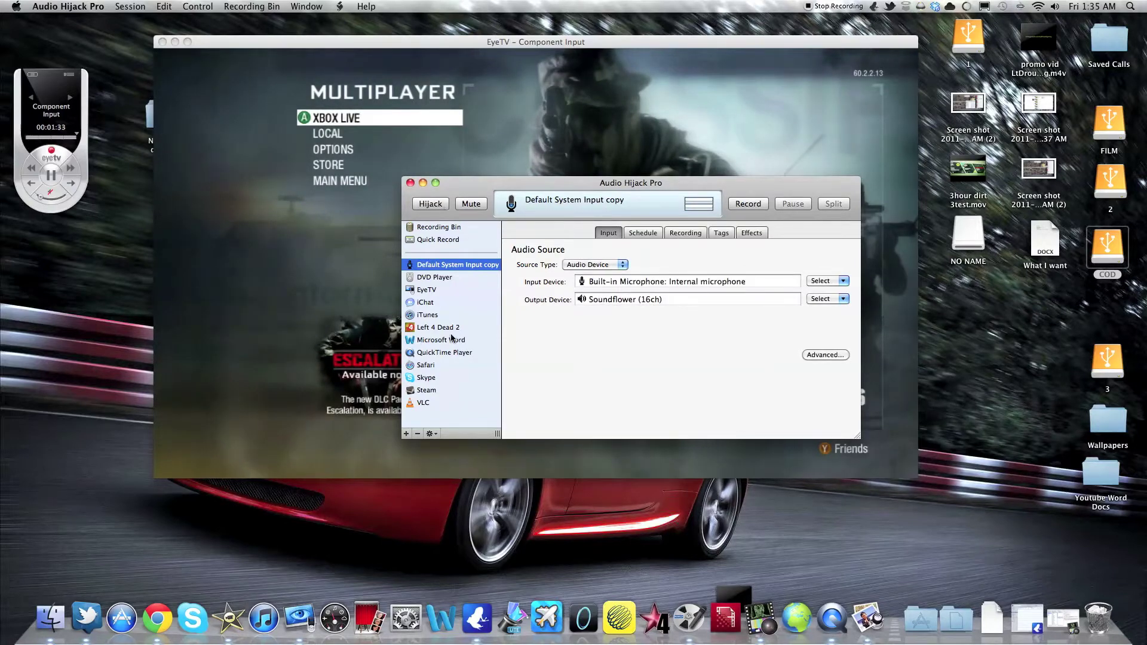
left_click(441, 291)
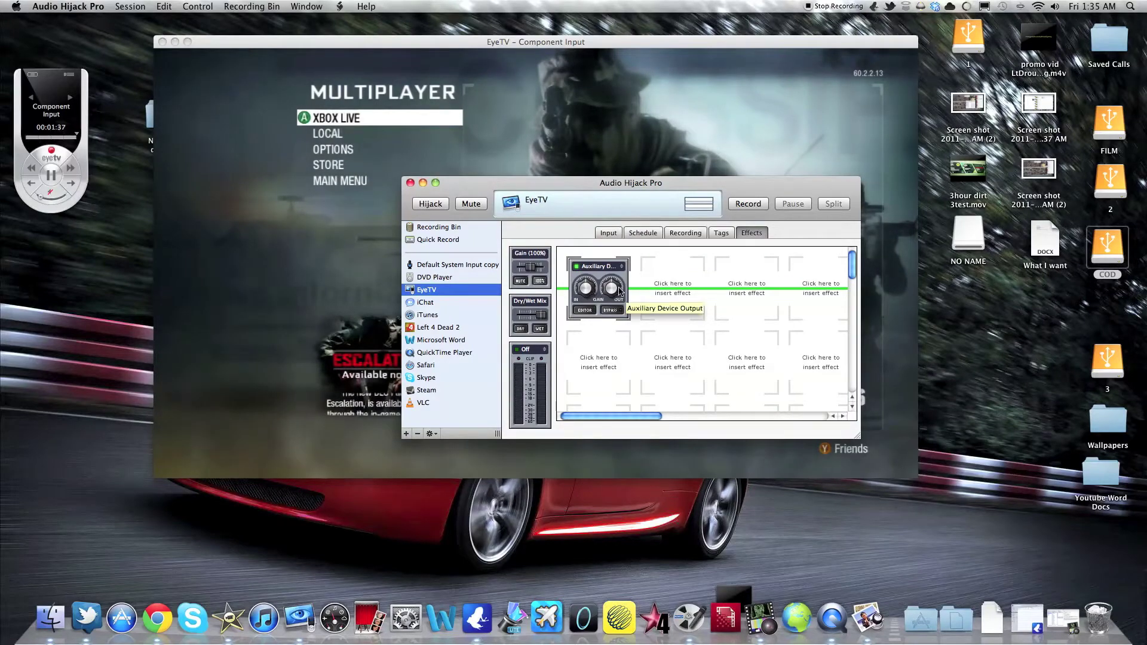
left_click(594, 310)
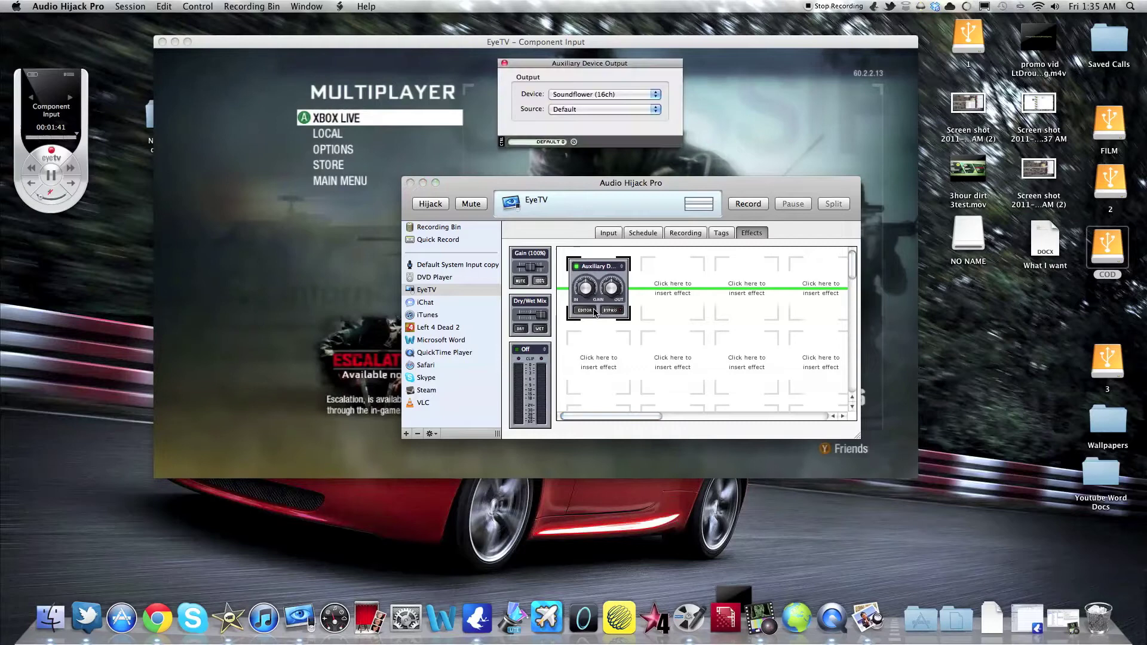
Step: Keep Soundflower (16ch) as the Auxiliary Device output and close the editor
left_click(617, 96)
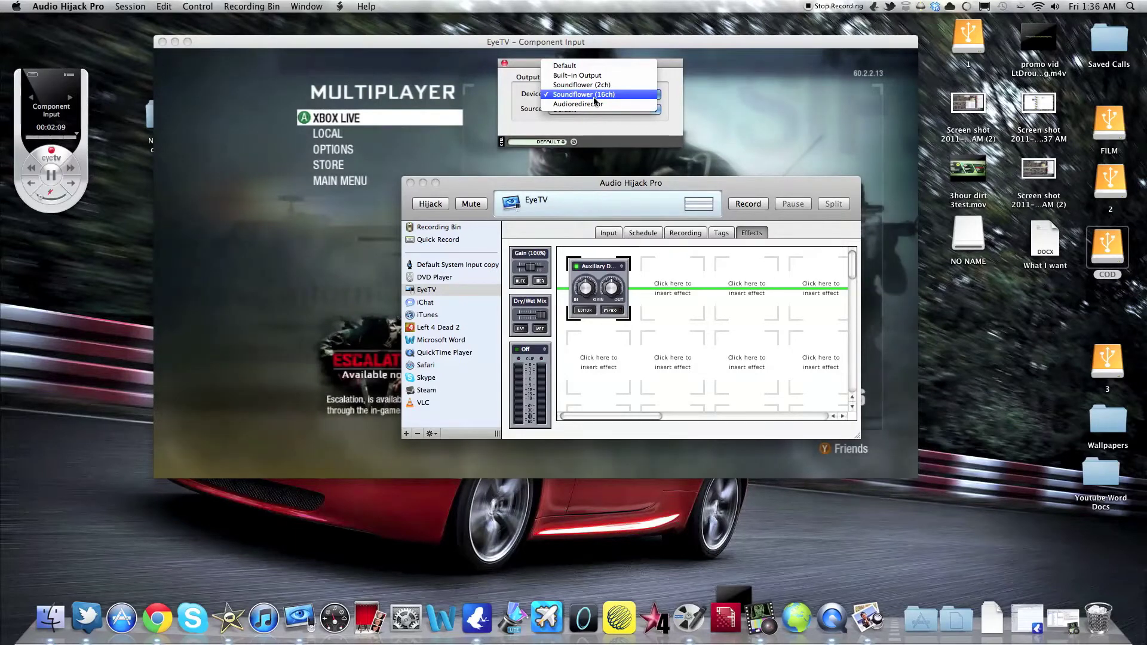
left_click(596, 96)
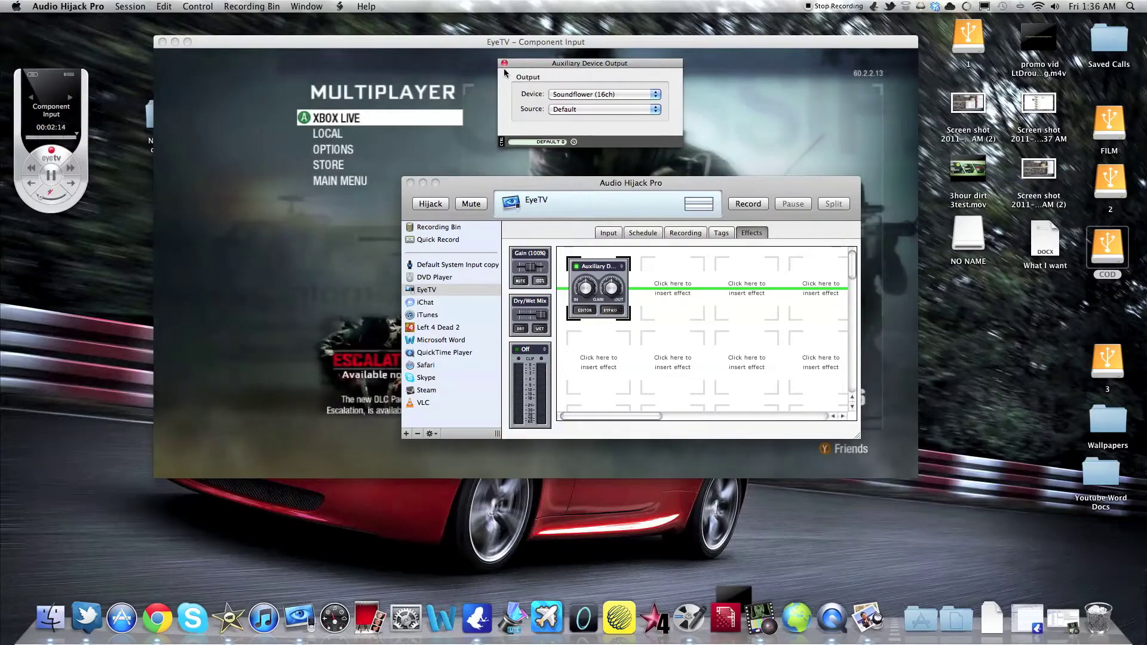
left_click(505, 64)
Step: Hijack the EyeTV session, letting EyeTV quit and relaunch, then reopen CamTwist
left_click(442, 290)
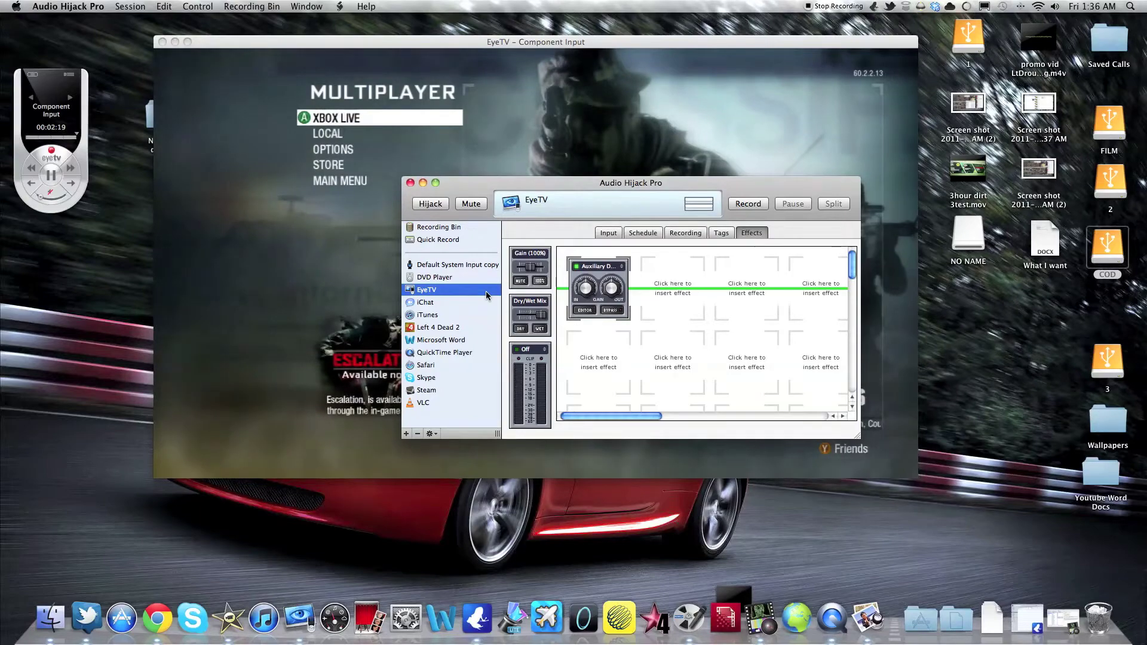
left_click(420, 206)
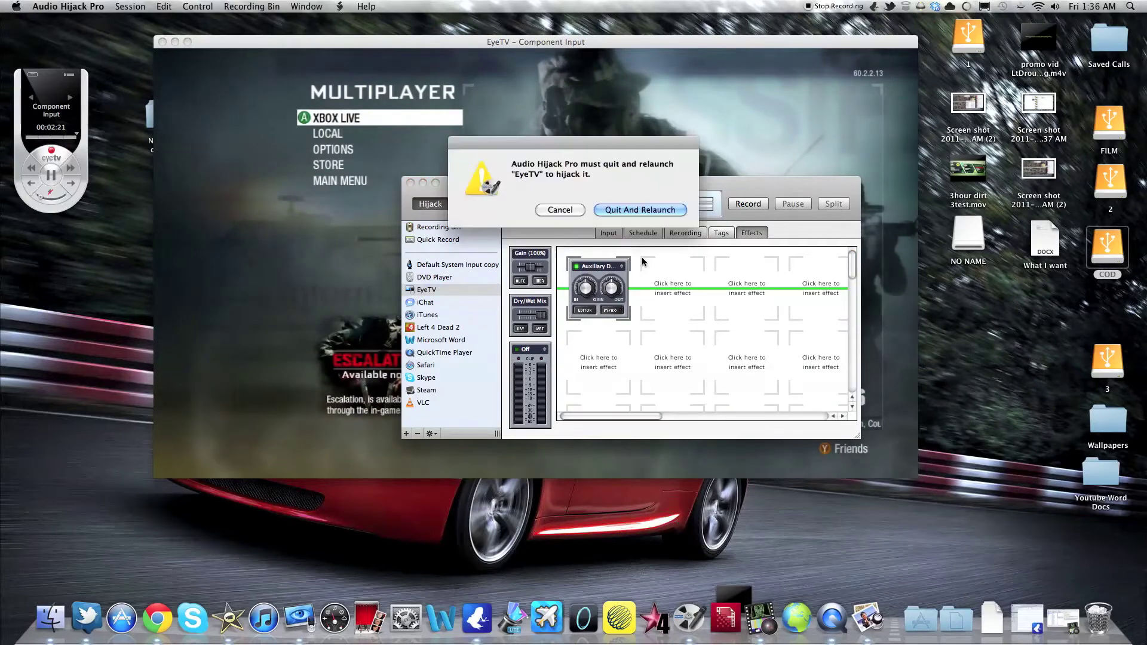
left_click(640, 210)
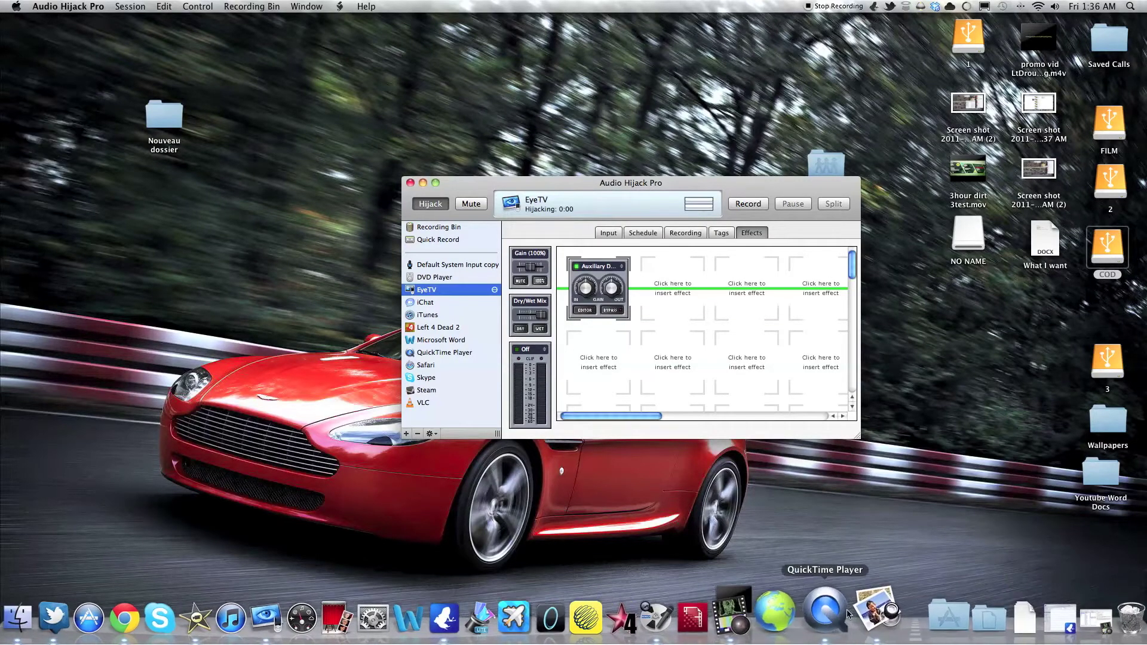
left_click(754, 611)
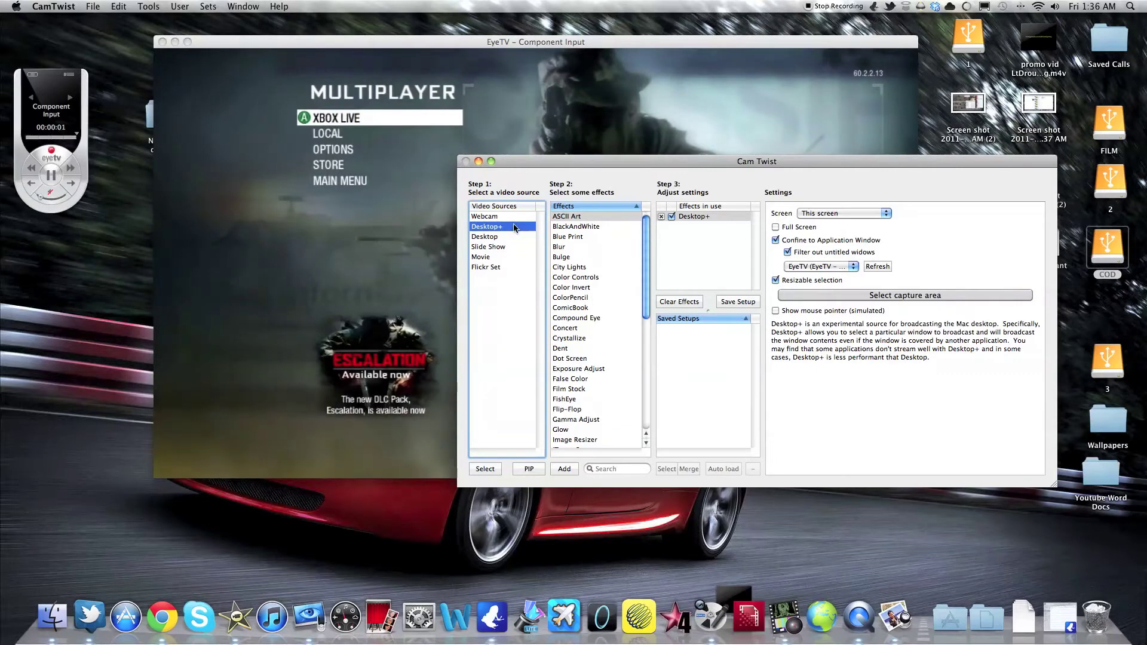
Step: Re-target Desktop+ at the relaunched EyeTV window, trim below its title bar, confirm, and hide CamTwist
left_click(812, 229)
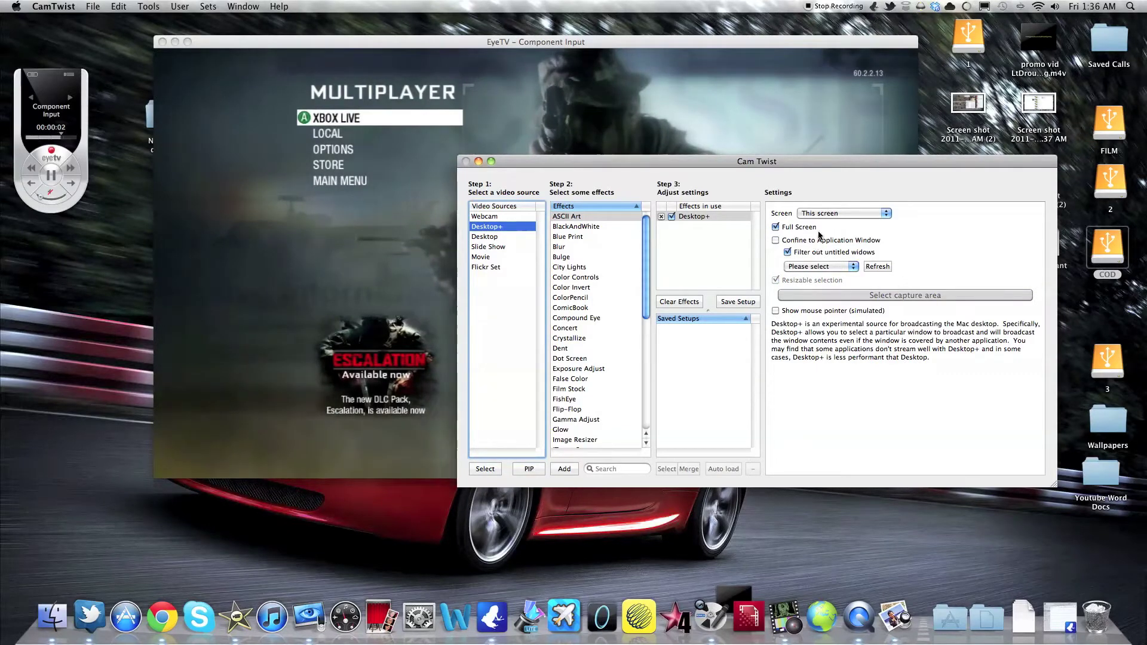
left_click(801, 228)
left_click(822, 267)
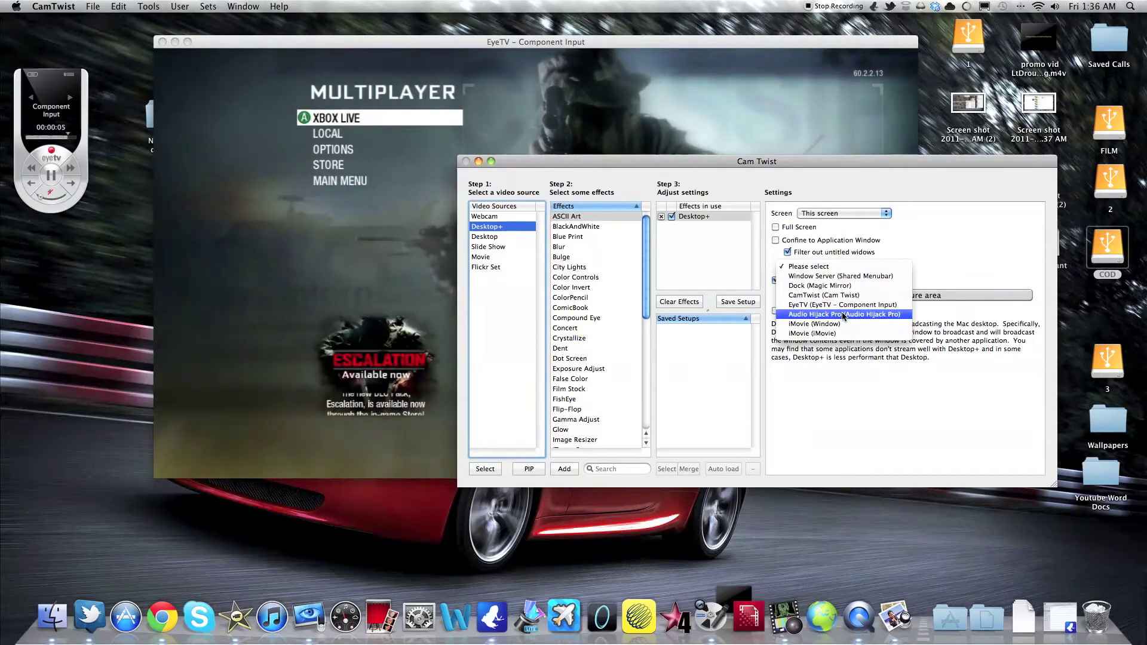
left_click(843, 305)
left_click(905, 295)
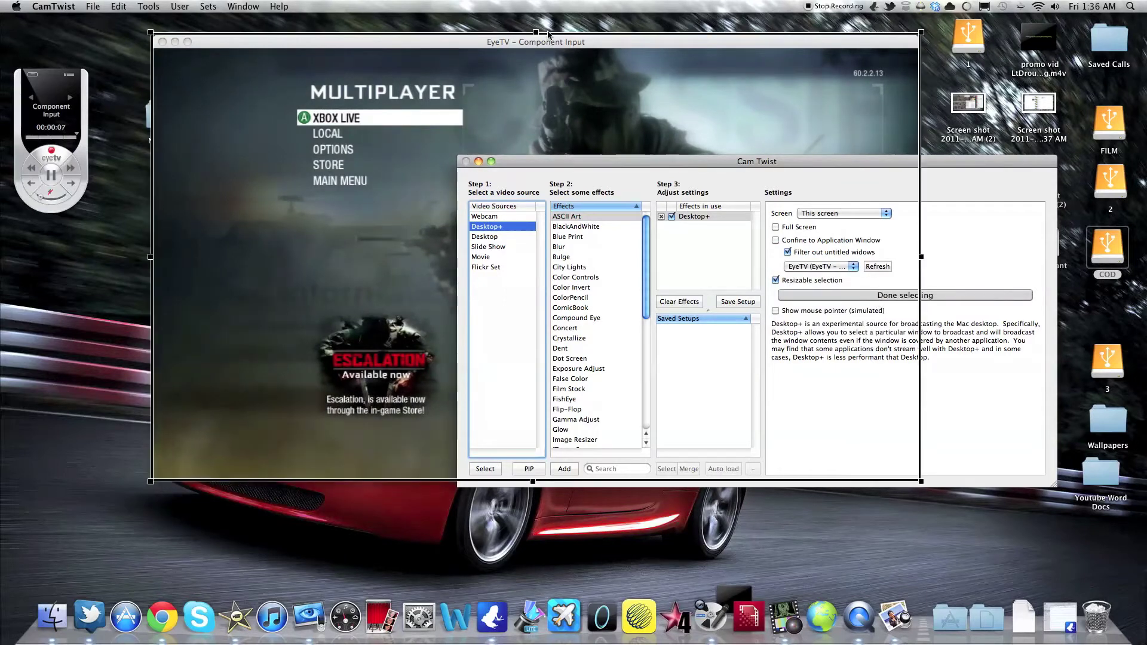
left_click_drag(548, 34, 549, 49)
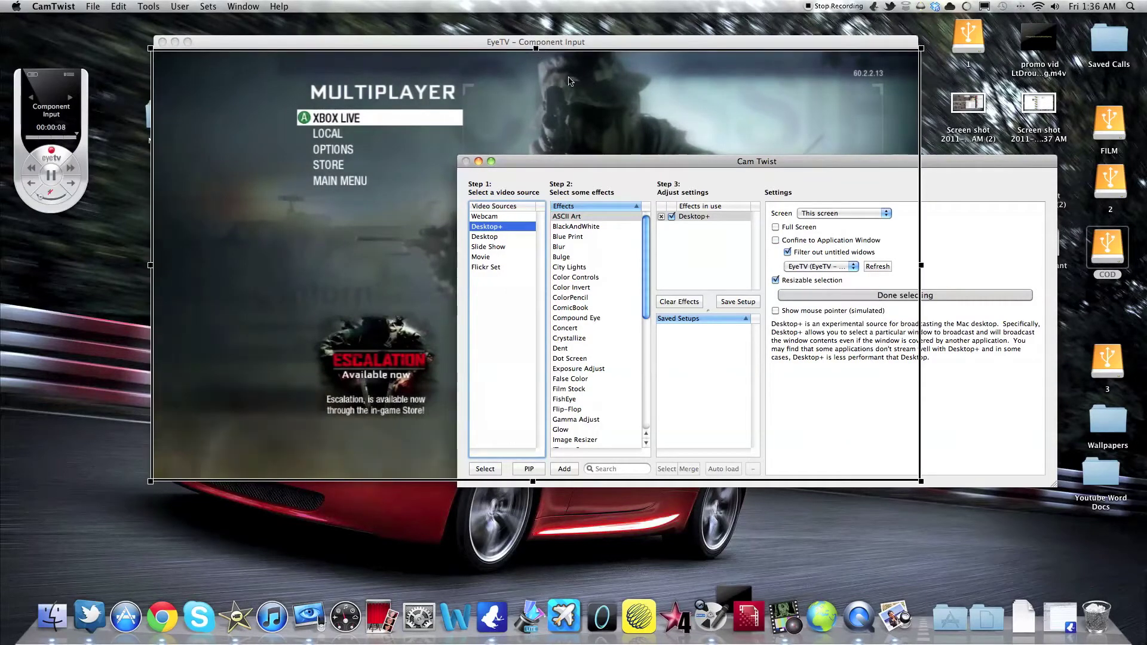
left_click(982, 293)
left_click(480, 161)
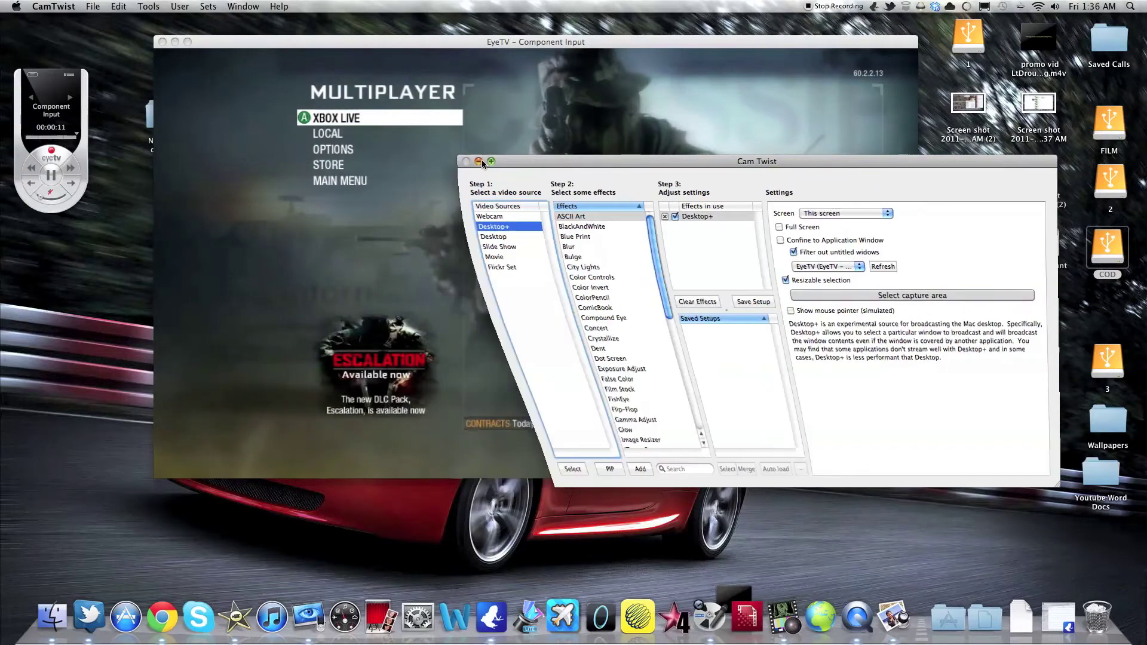
mouse_move(57, 87)
left_mouse_down()
mouse_move(483, 84)
mouse_move(48, 105)
left_mouse_up()
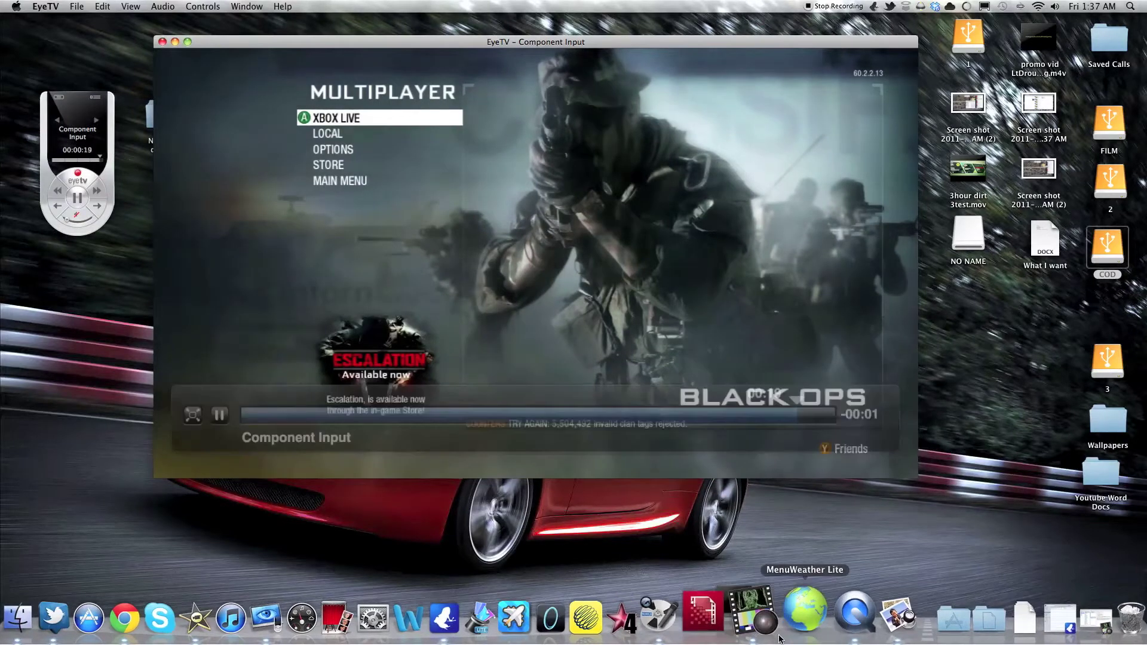
Step: Launch Flash Media Live Encoder and decline the Adobe Product Improvement invitation
left_click(720, 616)
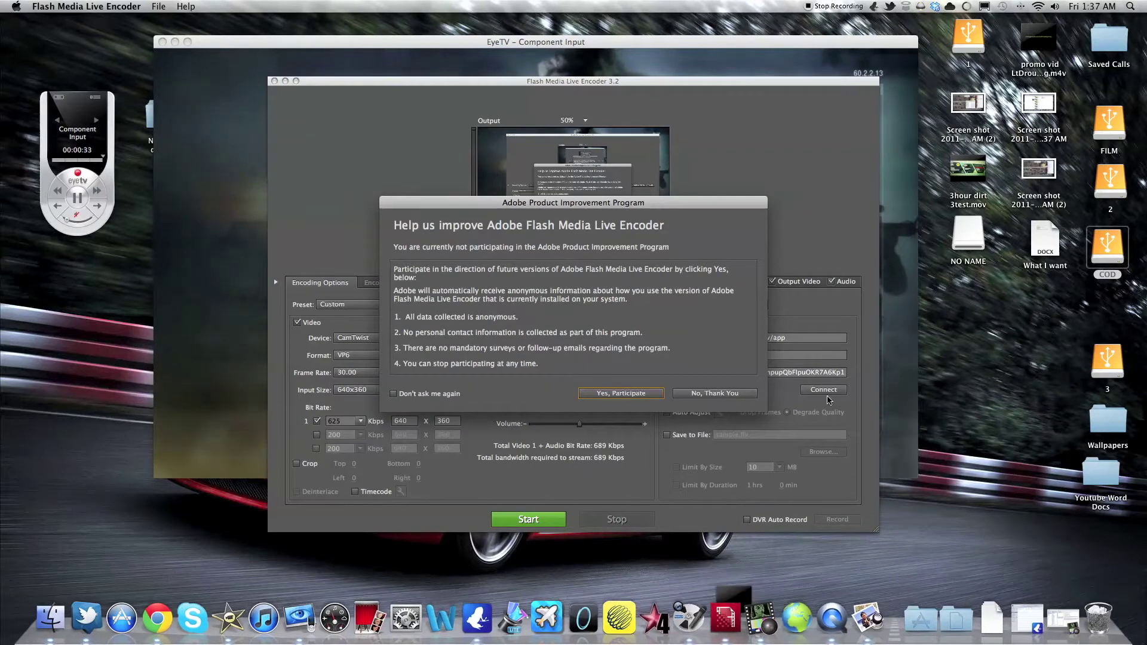
left_click(712, 395)
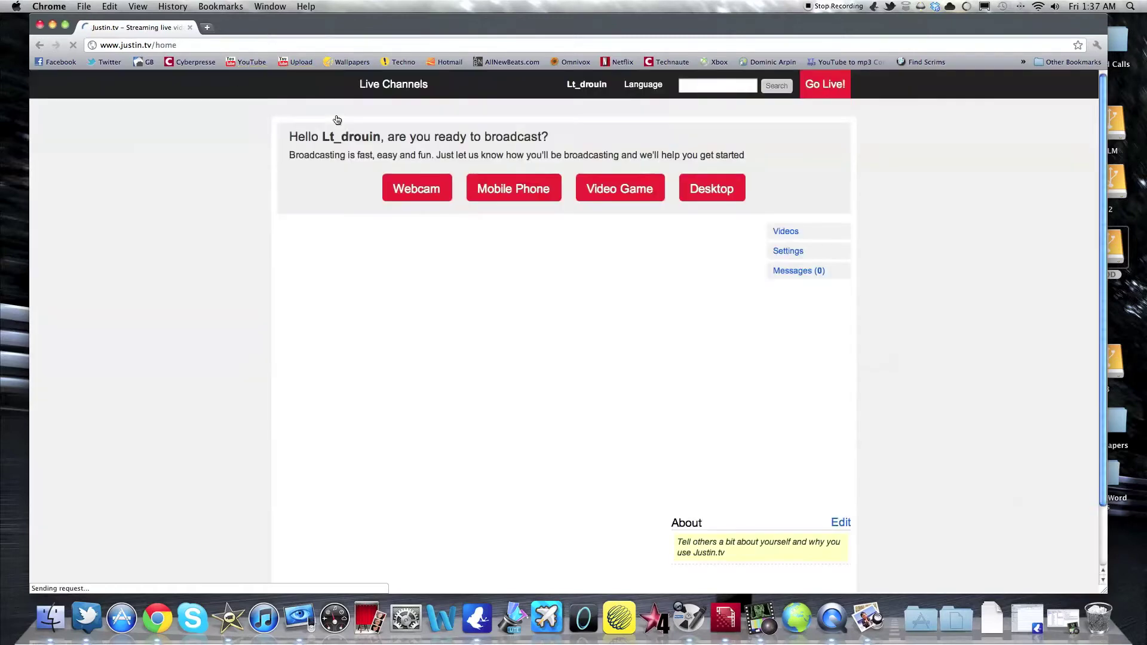
Step: Open Justin.tv's Video Game broadcasting page, pause Dropbox syncing, and pick Console
left_click(637, 195)
left_click(935, 6)
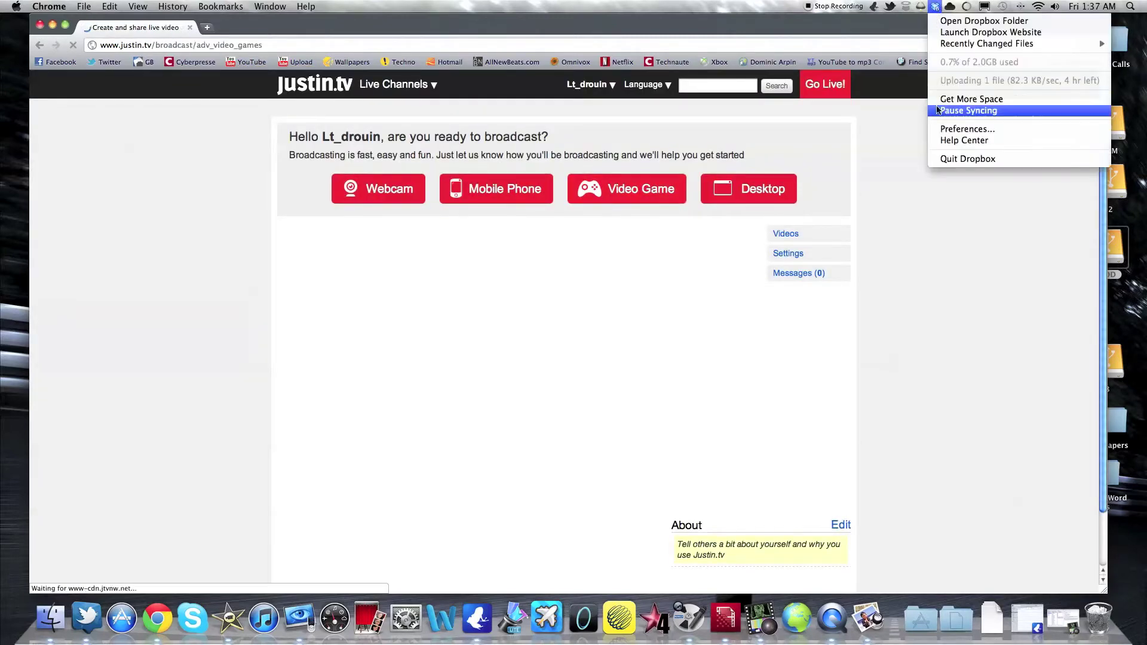
left_click(939, 110)
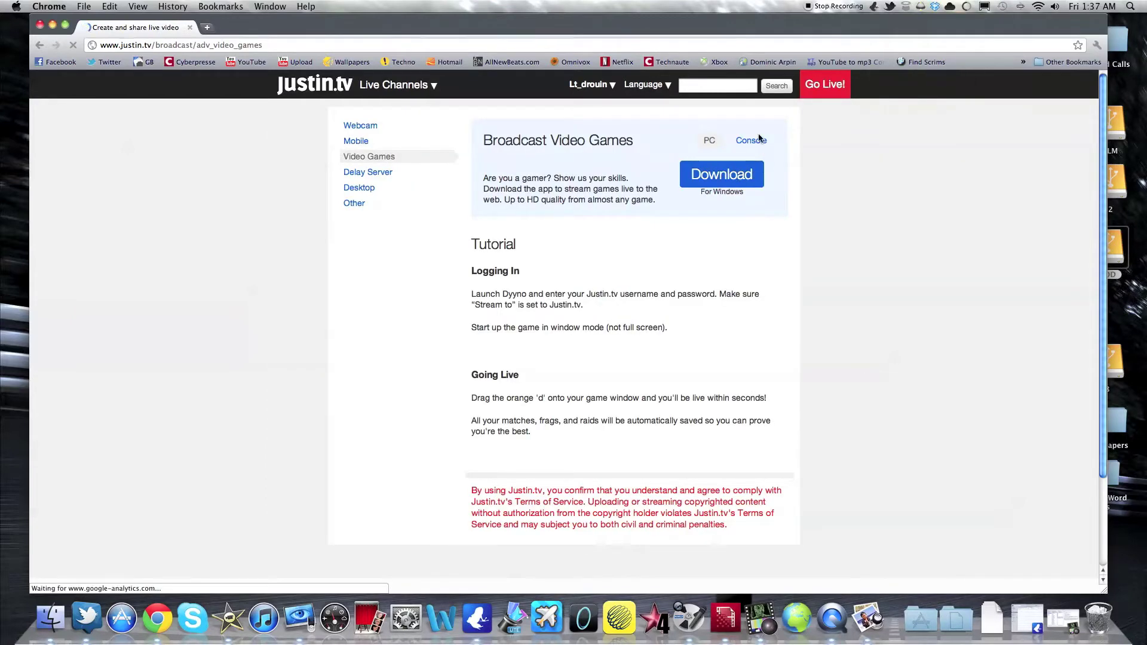
left_click(751, 141)
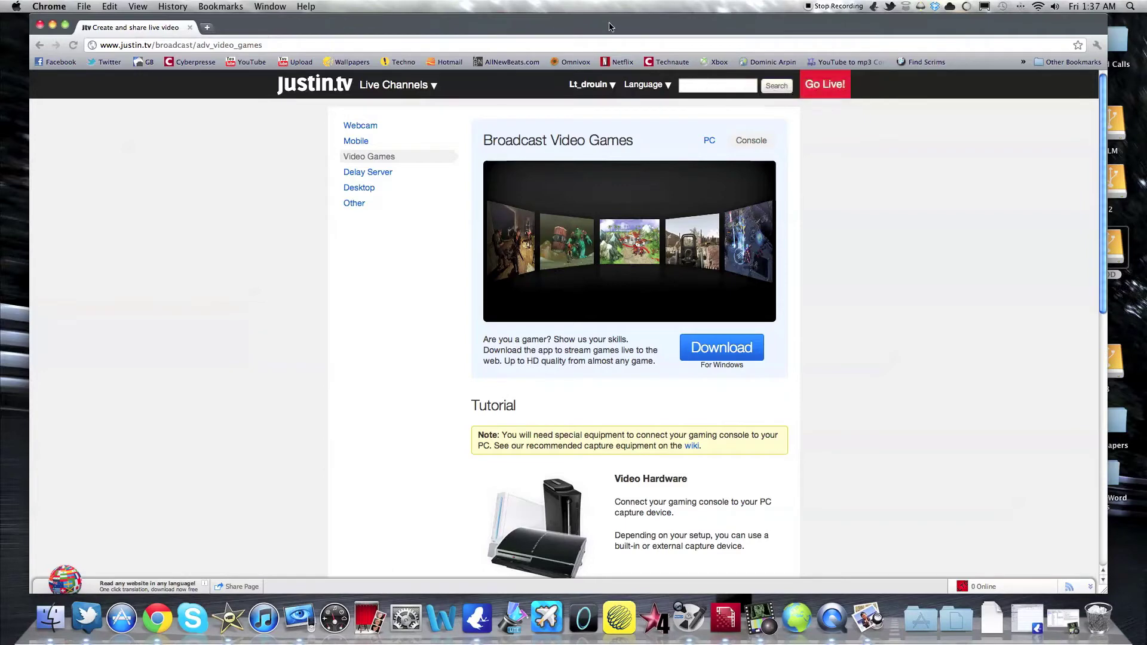
Step: Reload the page, choose Console again, and scroll to Going Live to highlight the profile file name
left_click_drag(609, 26, 608, 41)
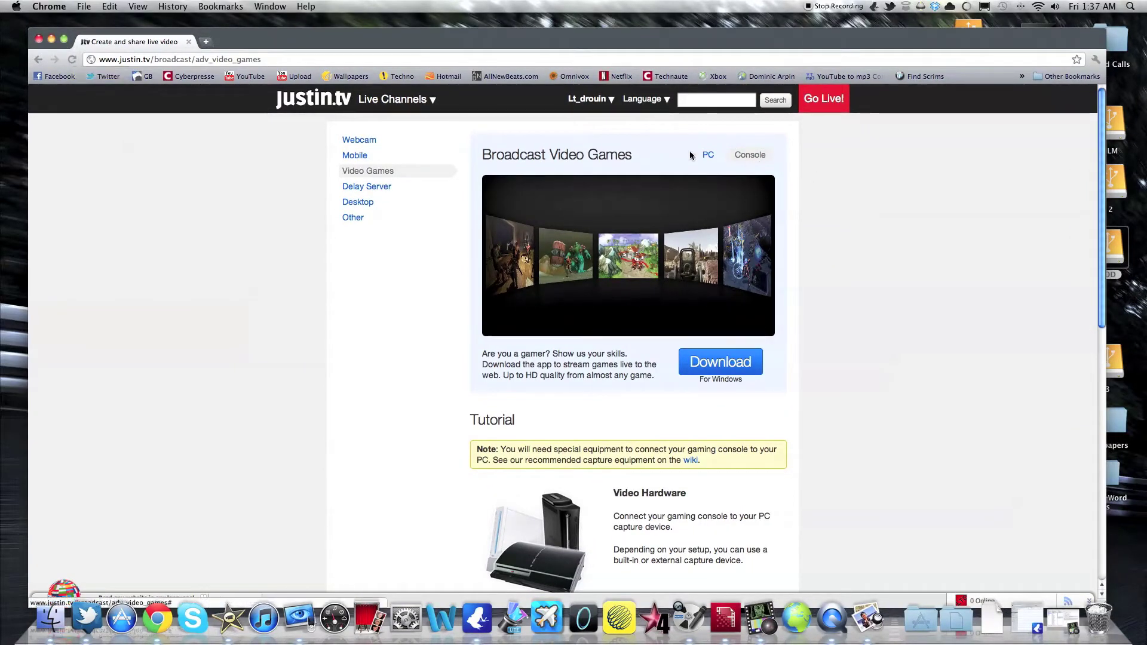
left_click(70, 61)
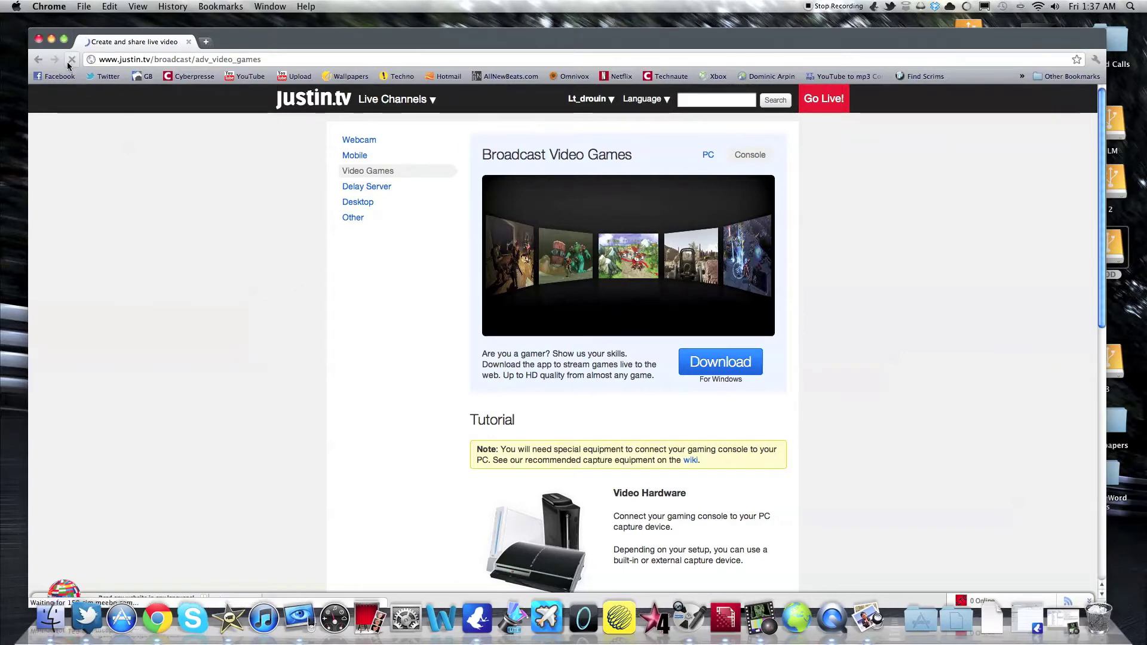
left_click(751, 154)
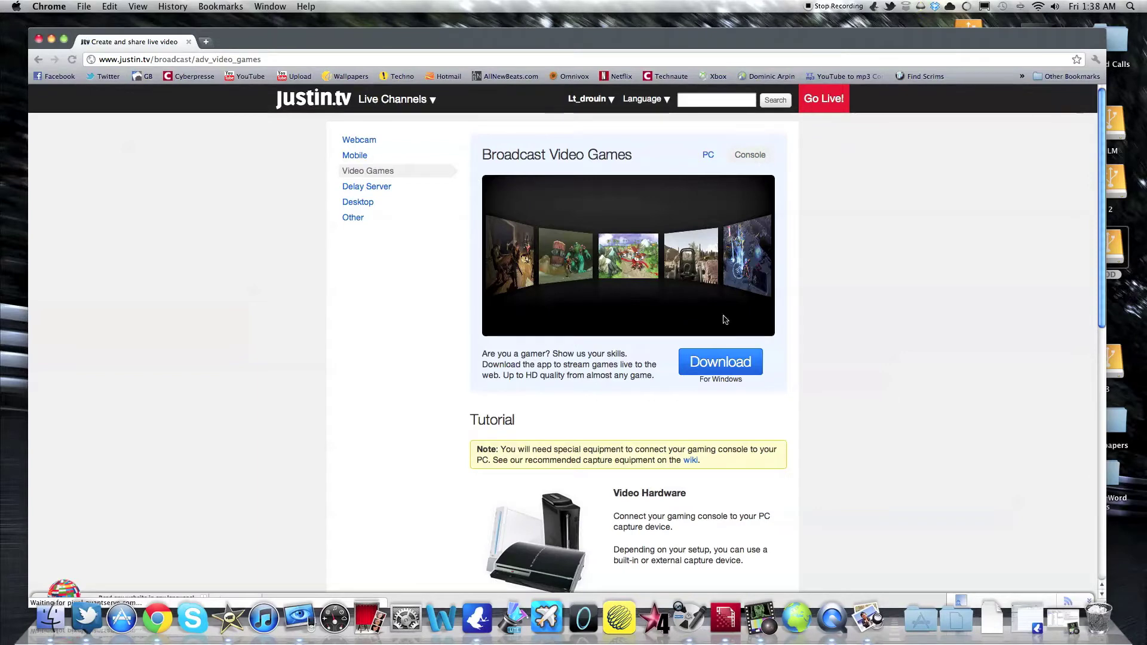
scroll(725, 319, "down", 6)
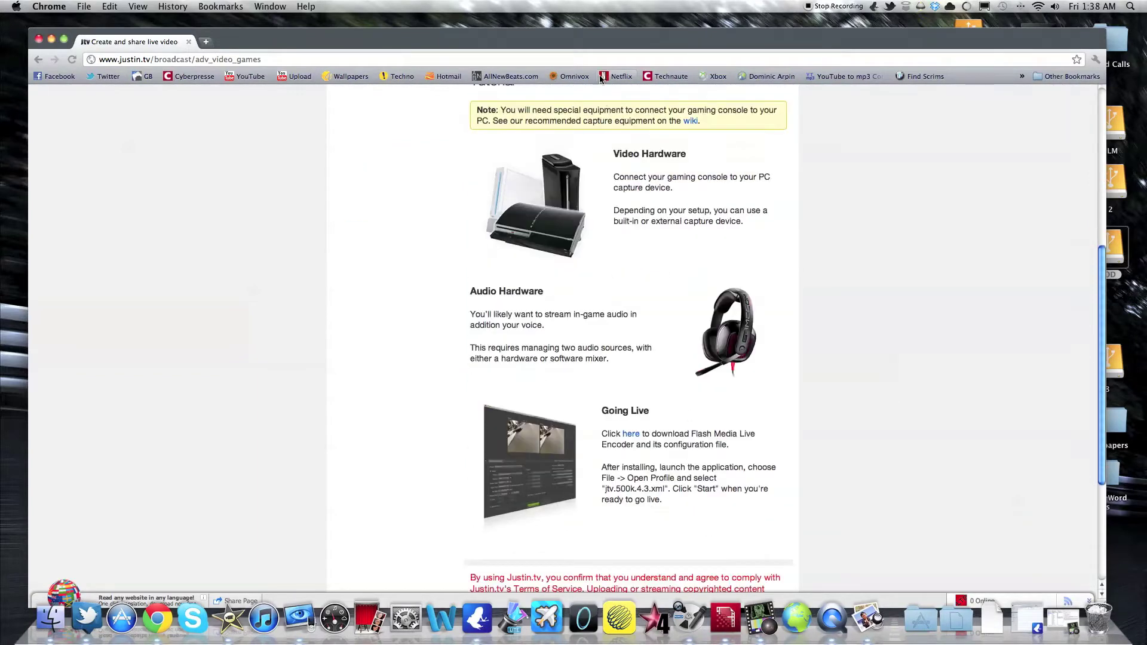
mouse_move(601, 37)
left_mouse_down()
mouse_move(604, 22)
mouse_move(587, 23)
left_mouse_up()
scroll(698, 367, "up", 6)
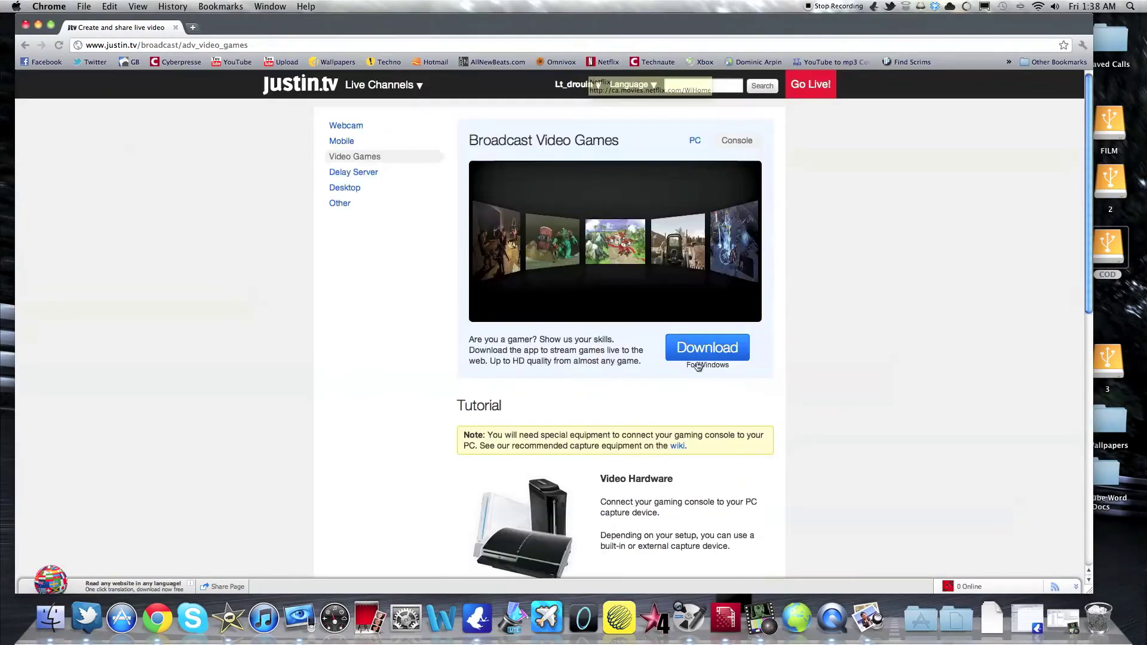
left_click(577, 86)
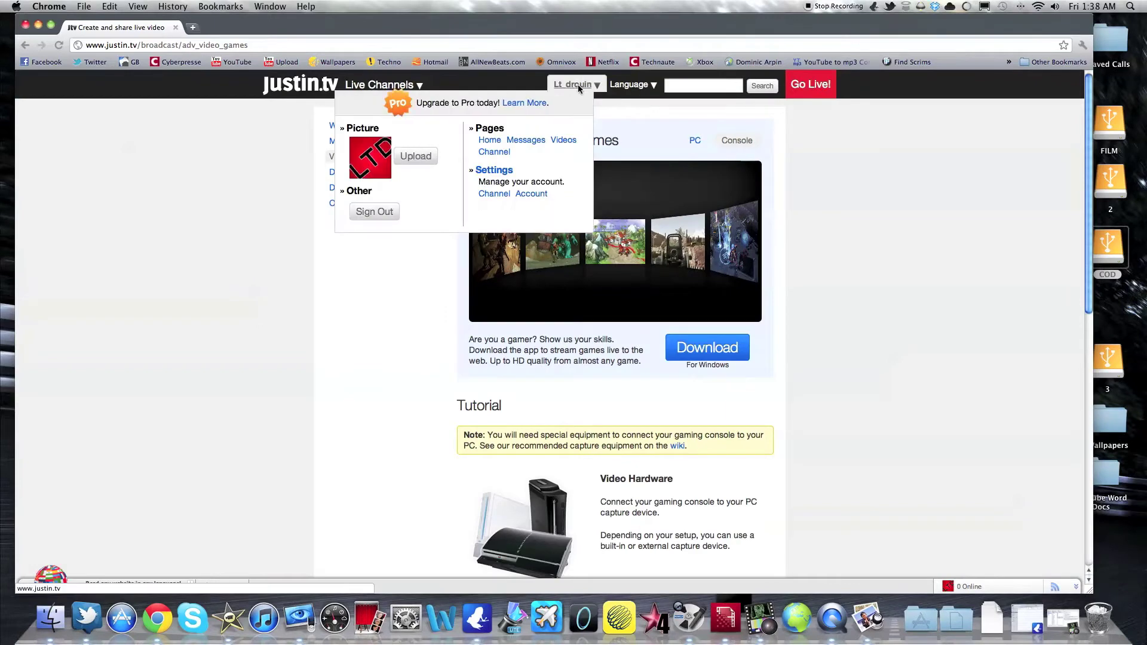
scroll(738, 348, "down", 8)
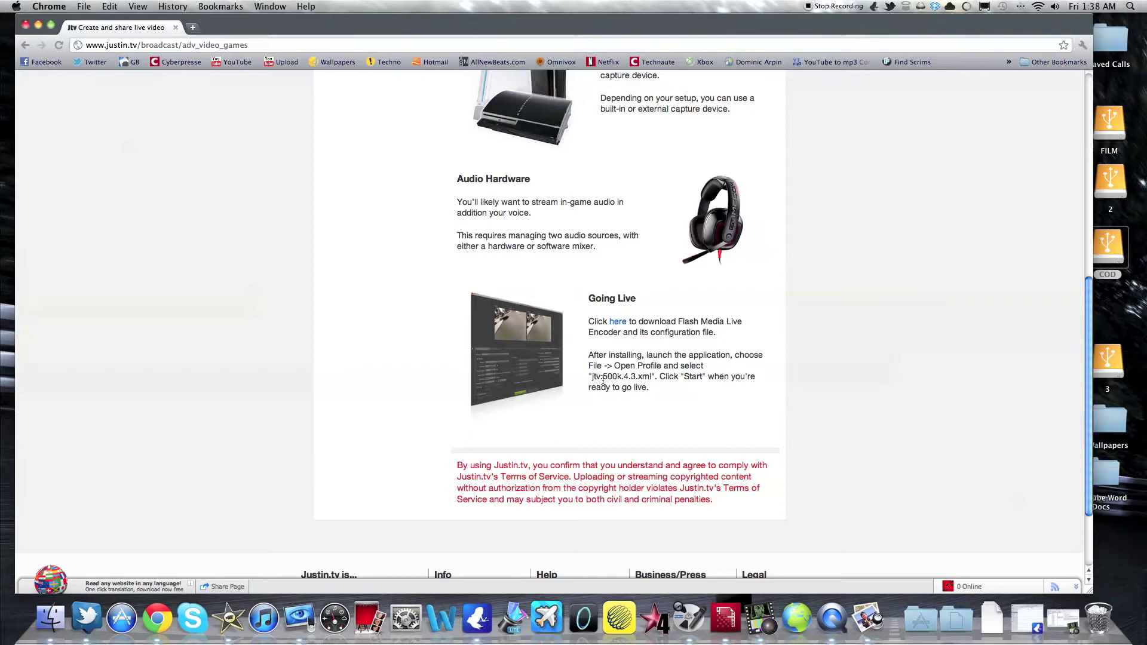
left_click_drag(592, 377, 641, 378)
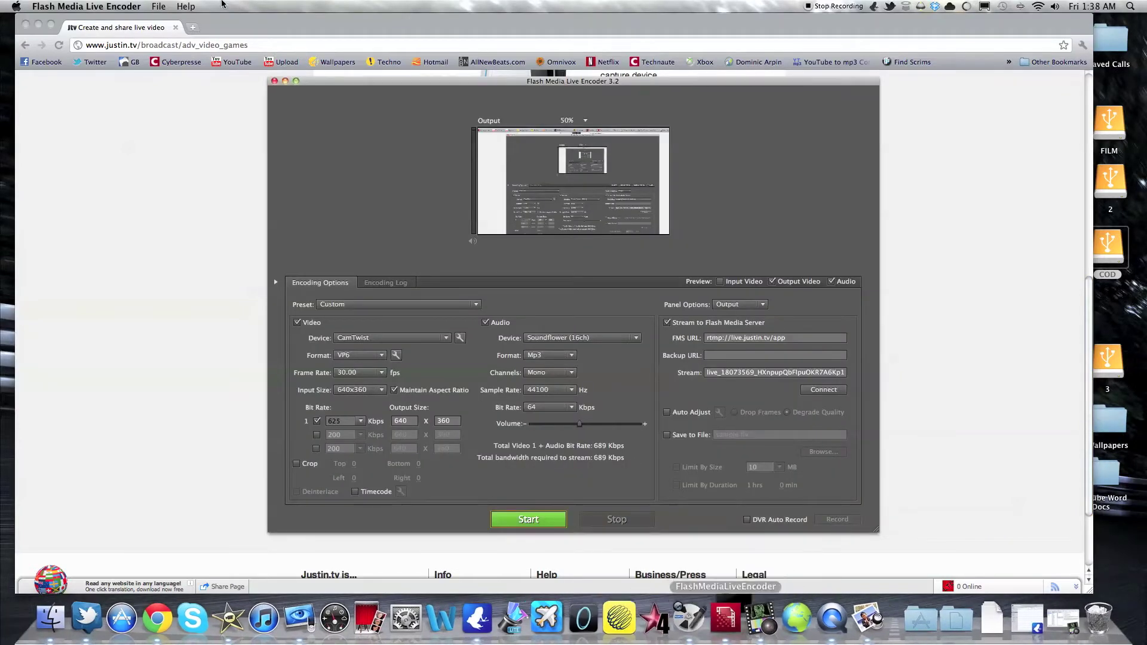
Step: Open and cancel File > Open Profile, then connect the encoder to the Justin.tv server
left_click(130, 6)
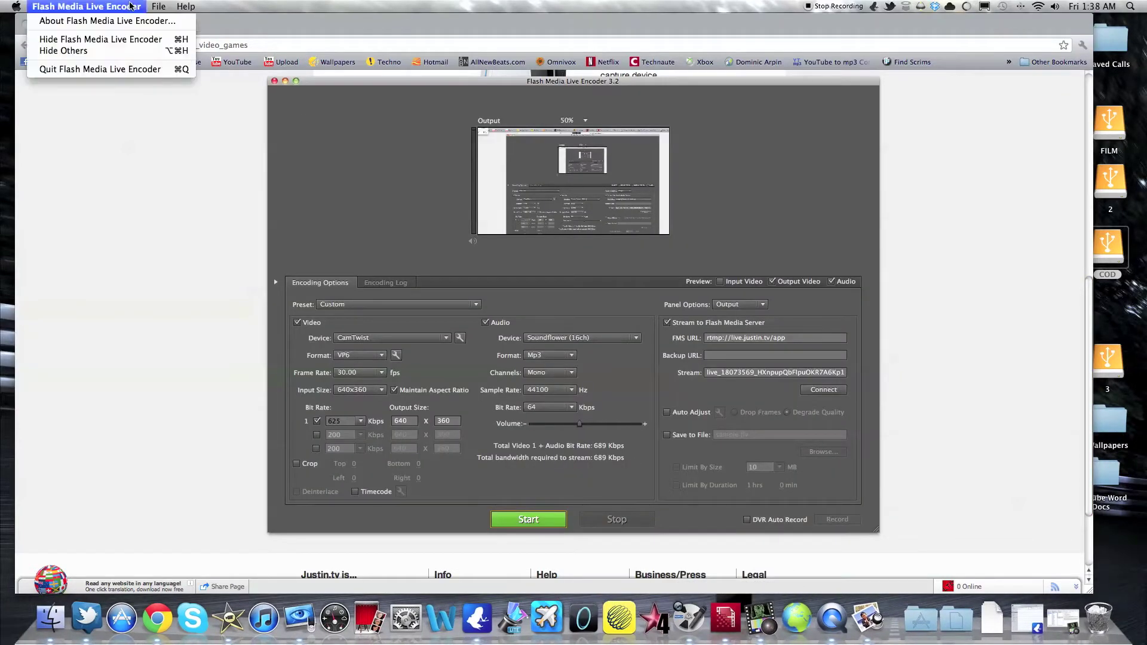
mouse_move(158, 7)
left_click(169, 27)
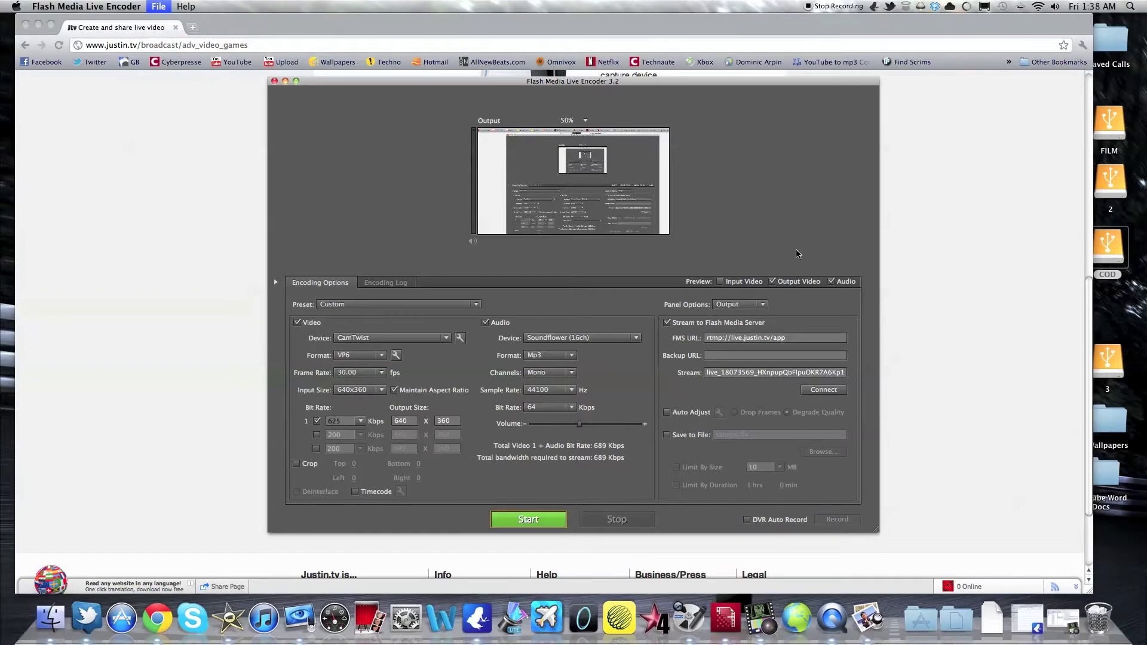
left_click(648, 325)
left_click(833, 390)
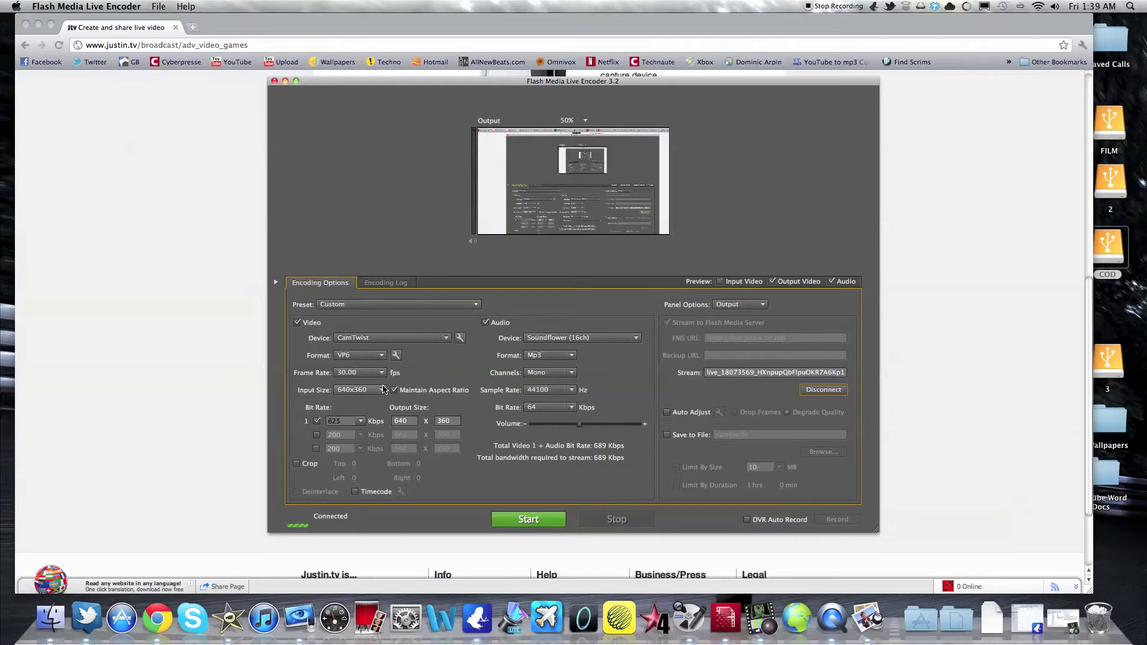
left_click(188, 46)
Step: Load speedtest.net in Chrome, then bring Flash Media Live Encoder back to the front
type("s")
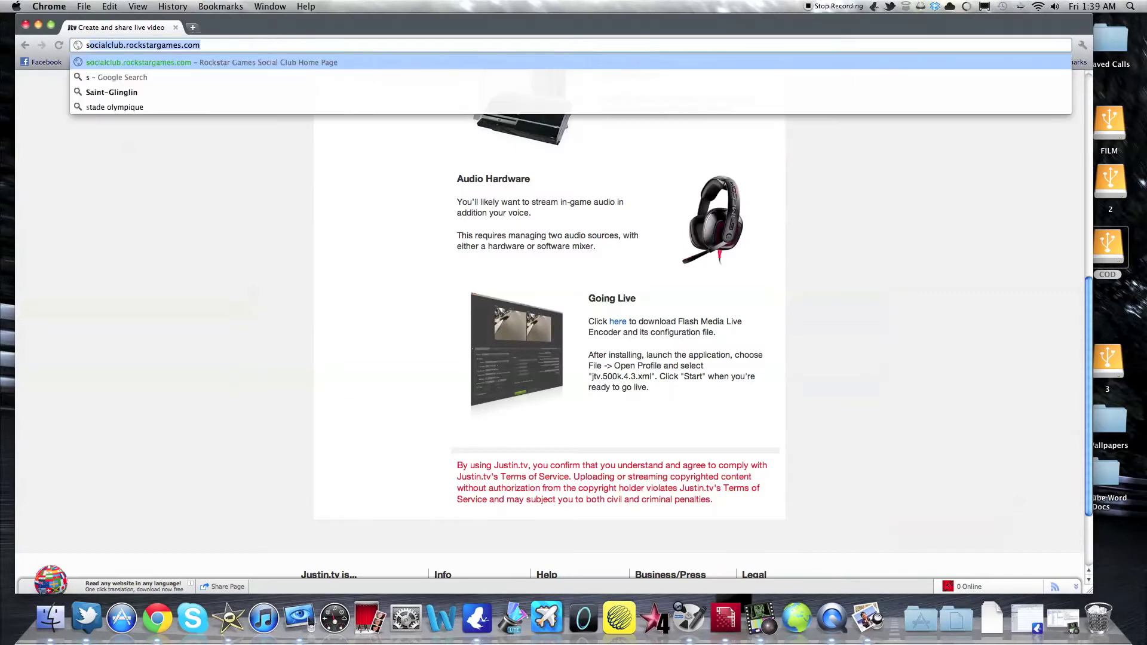
key("BackSpace")
type("speed")
key("BackSpace")
key("BackSpace")
key("BackSpace")
key("BackSpace")
key("BackSpace")
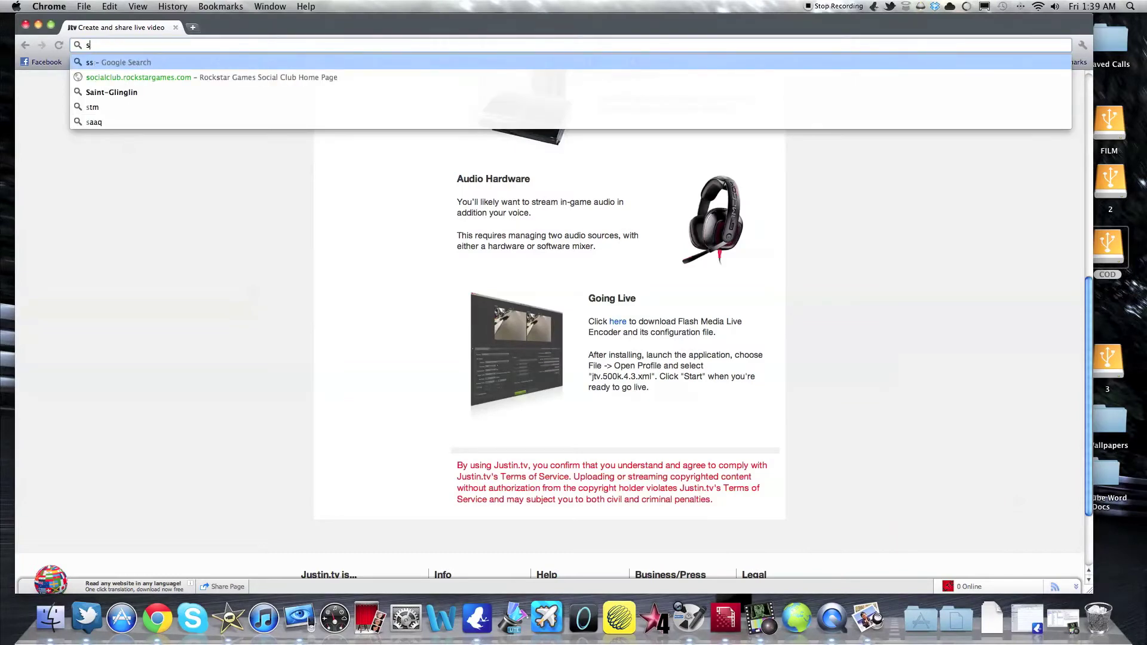
type("peedtest.net")
key("Return")
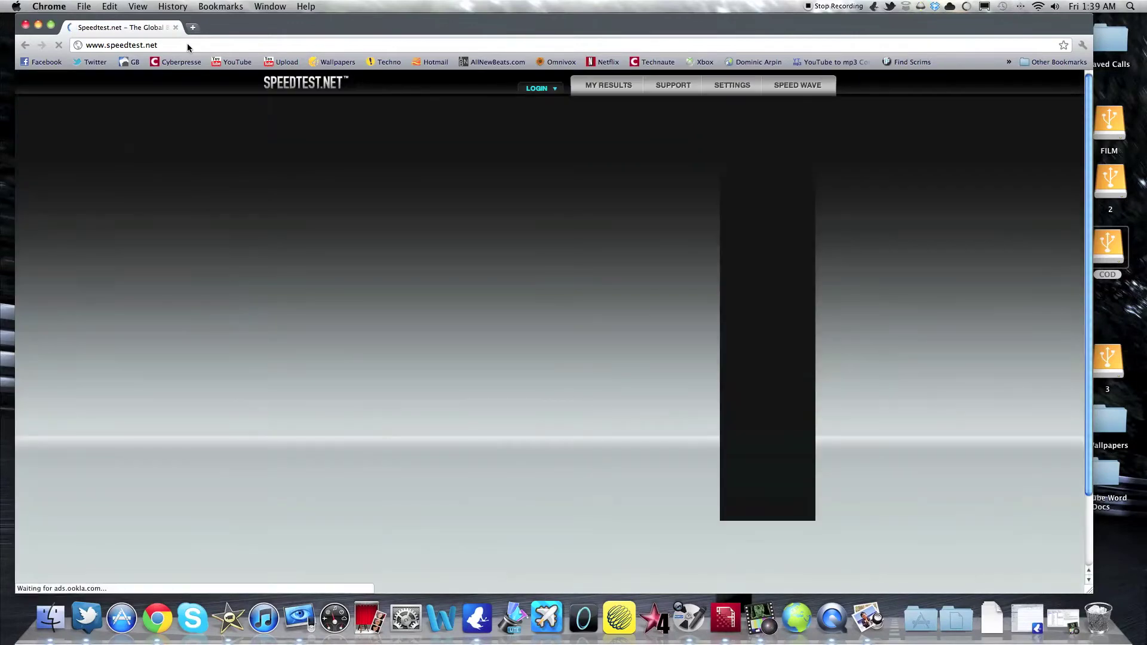
left_click(768, 616)
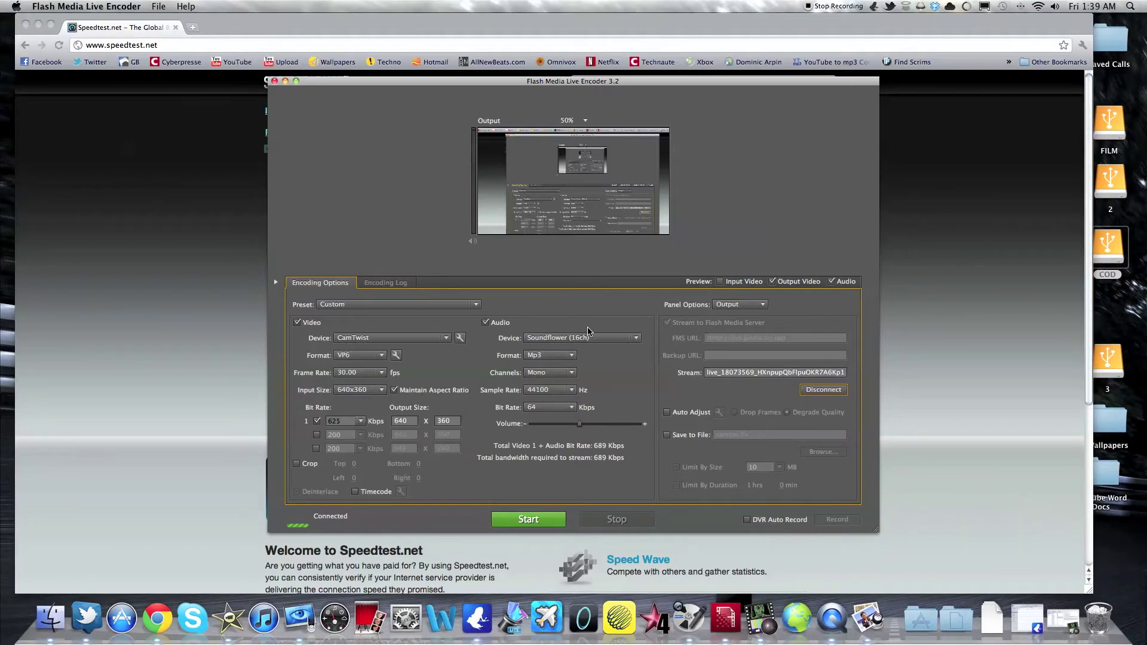
left_click(383, 392)
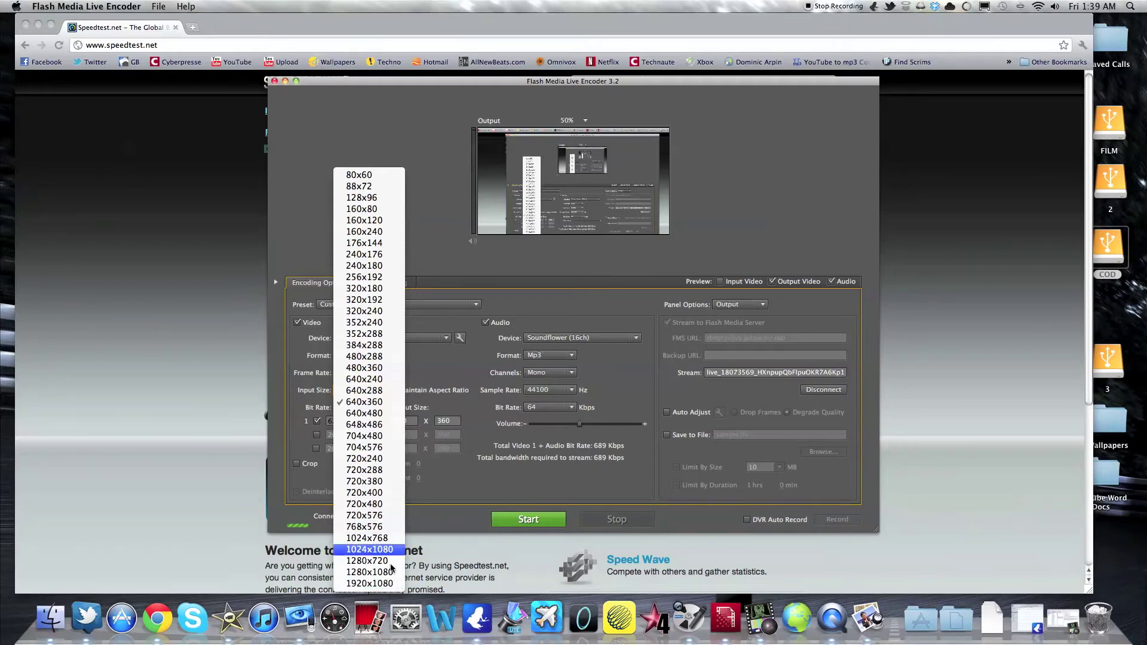
left_click(440, 411)
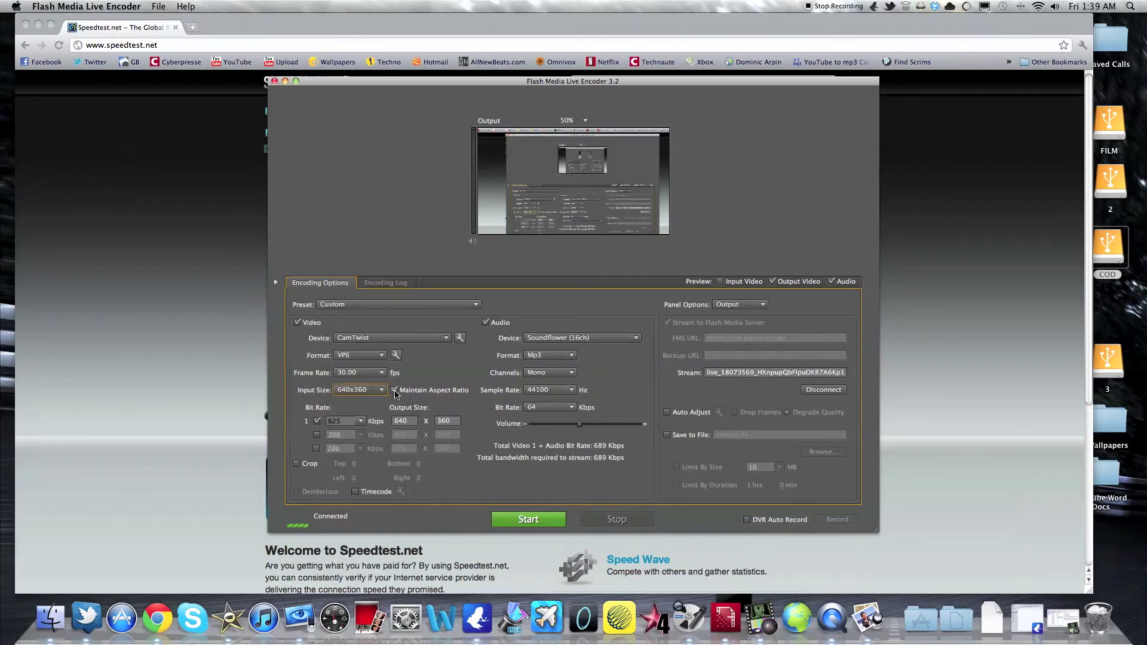
left_click(361, 422)
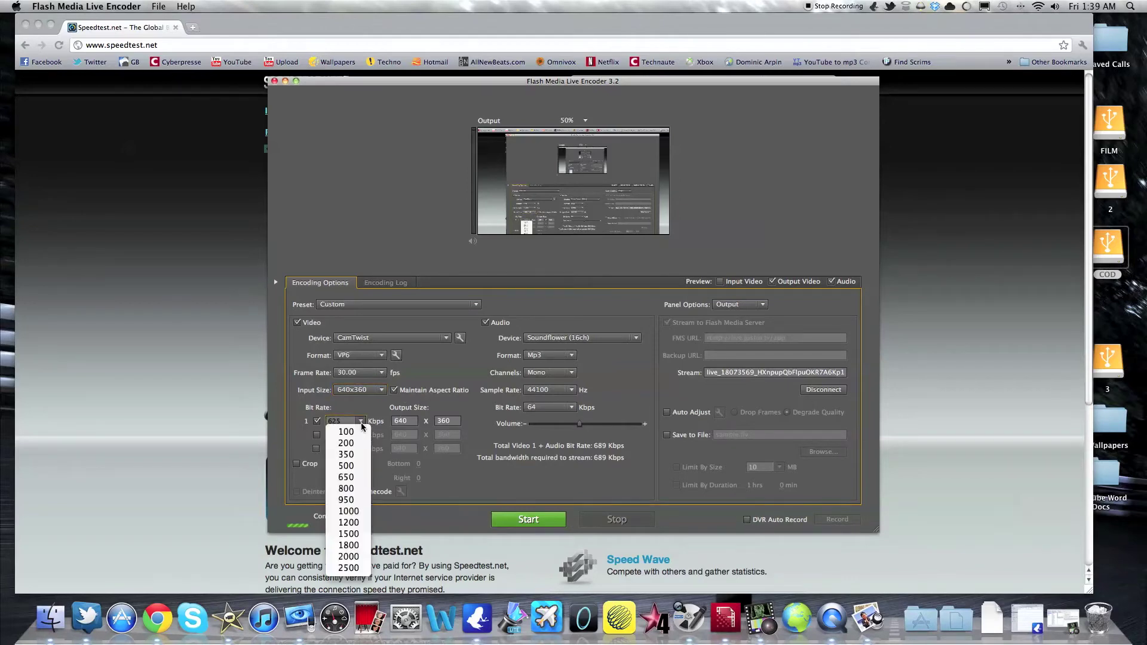
left_click(362, 424)
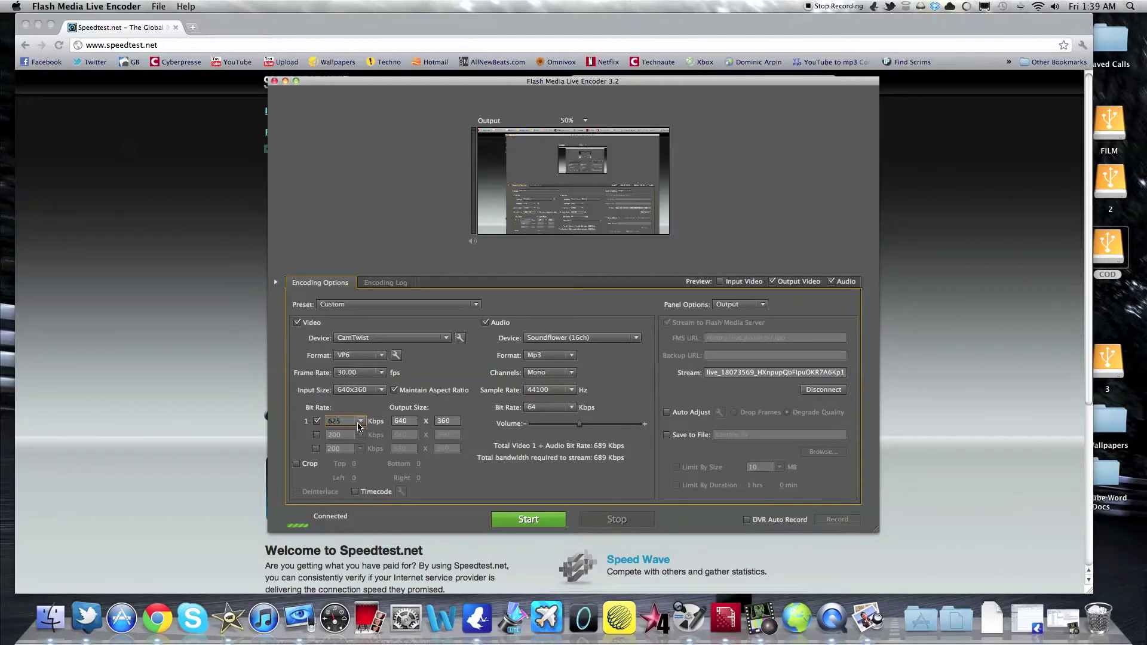
left_click(360, 422)
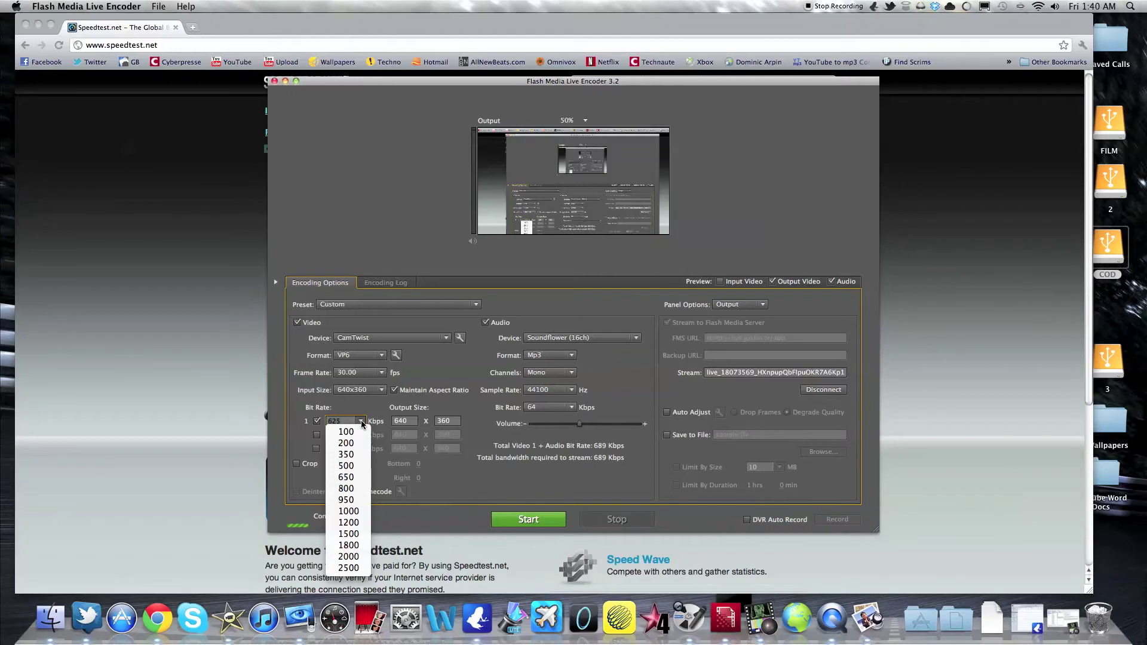
left_click(361, 422)
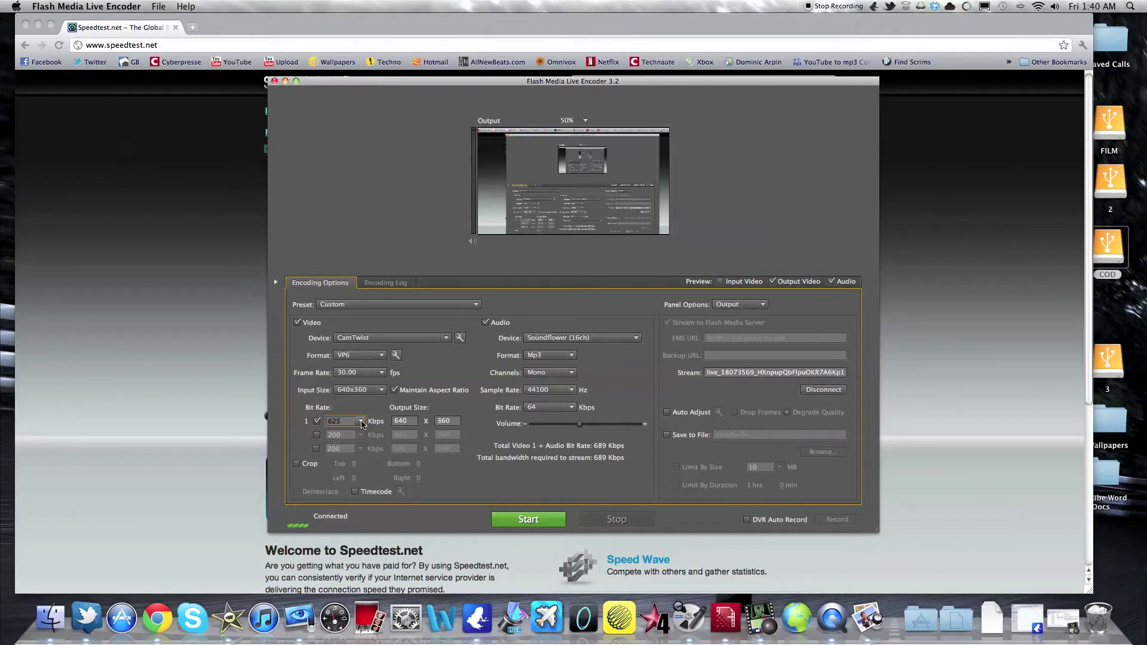
left_click(361, 422)
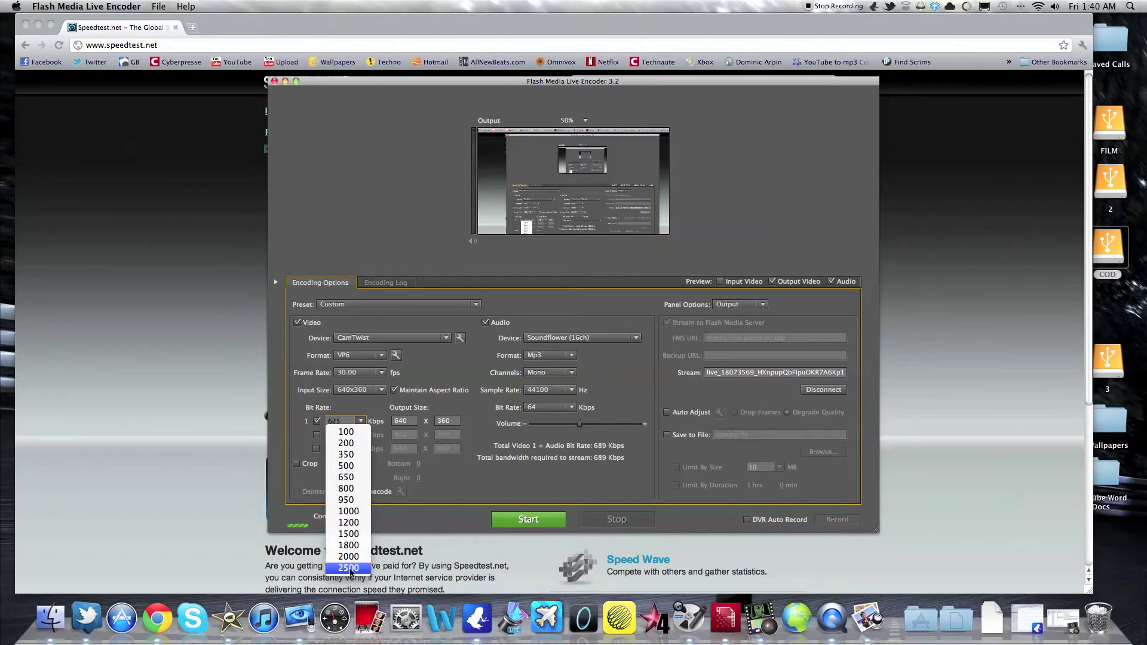
left_click(365, 392)
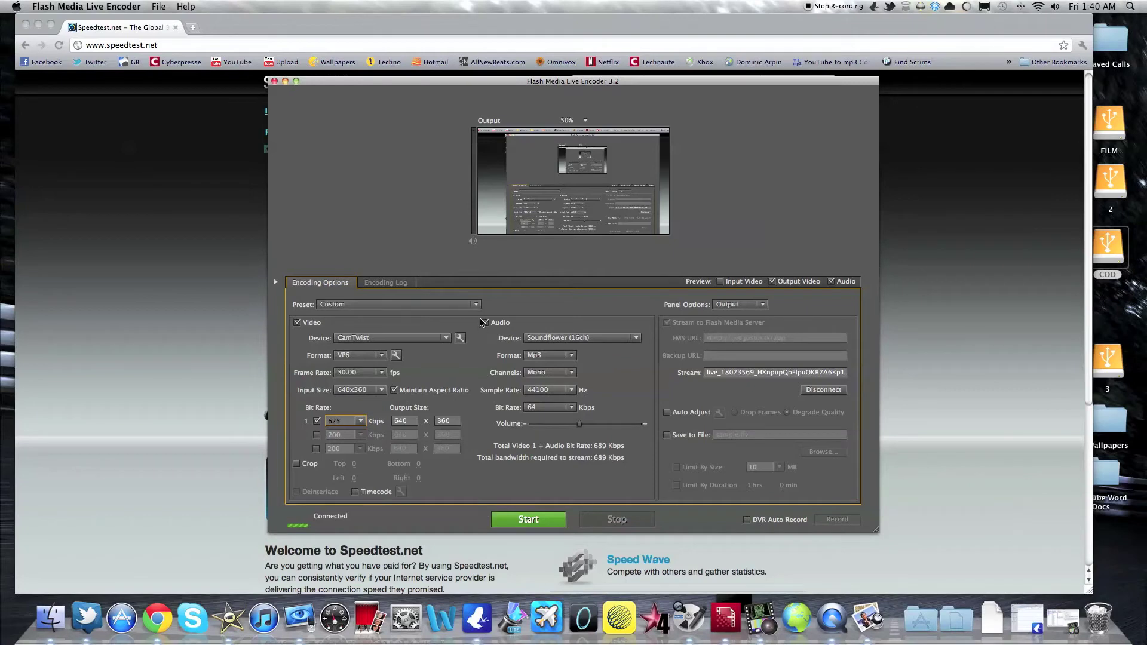
Step: Keep Soundflower (16ch) as the audio device and raise the audio volume slightly
left_click(637, 338)
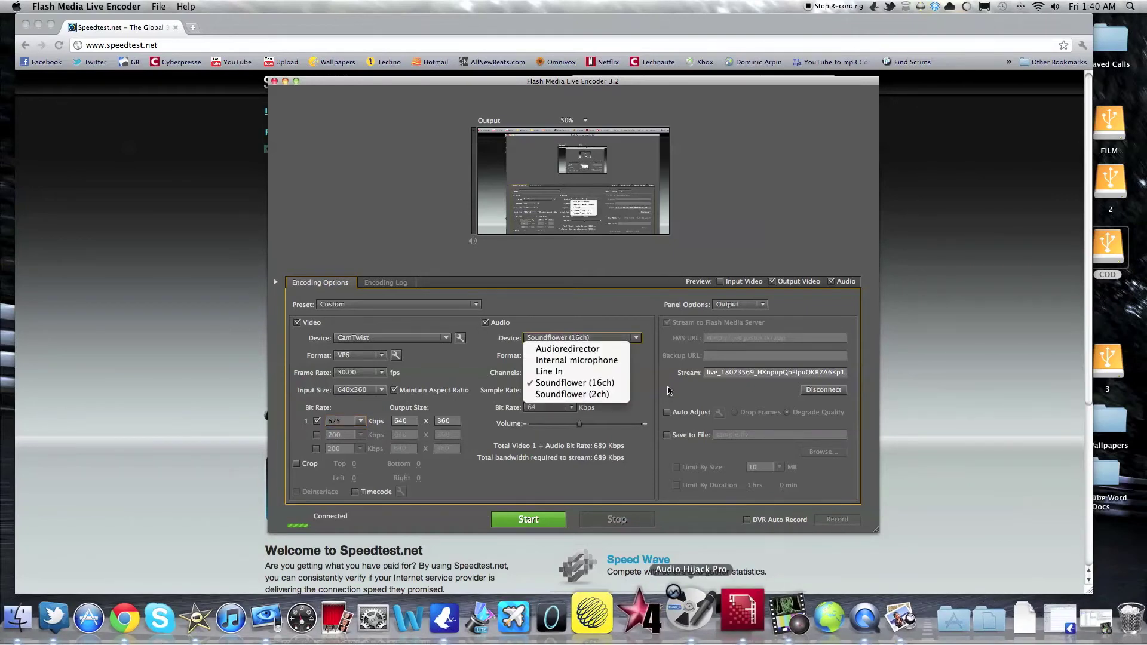
left_click(652, 369)
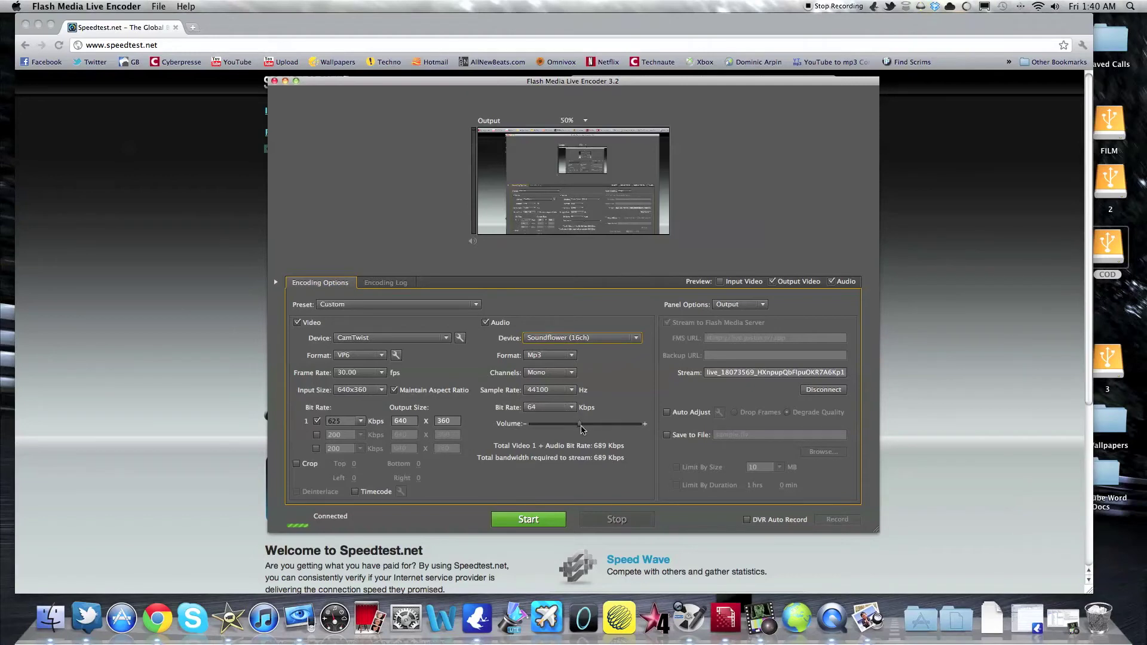
left_click_drag(582, 429, 585, 433)
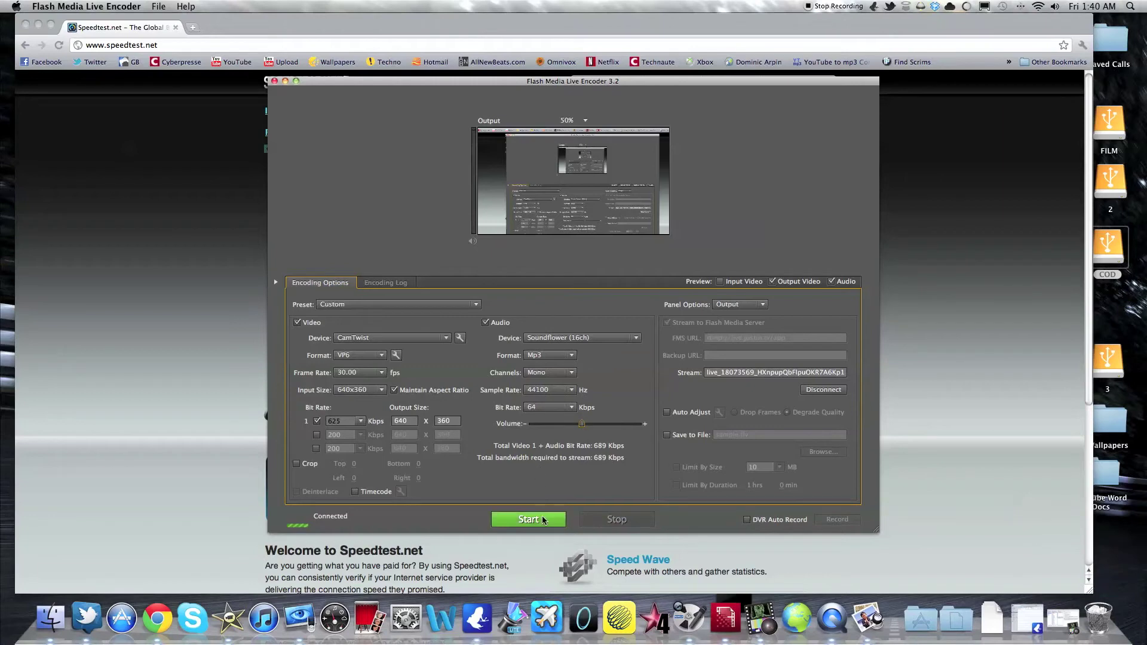
Step: Leave the video bit rate at 625 Kbps
left_click(363, 425)
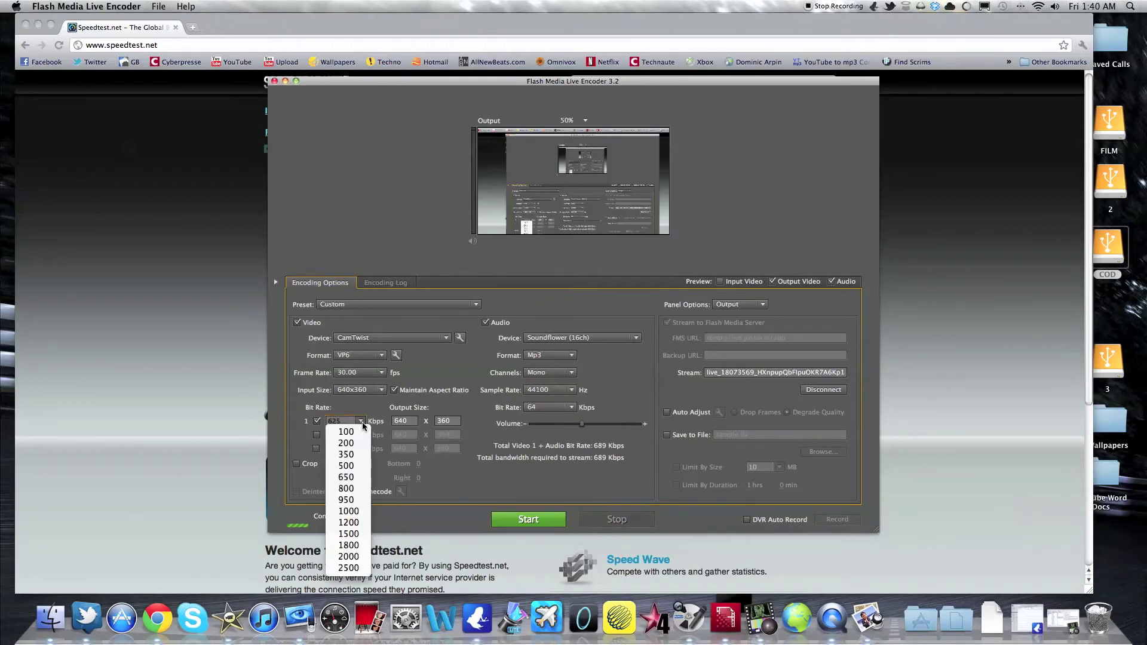
left_click(363, 425)
left_click(361, 422)
left_click(438, 485)
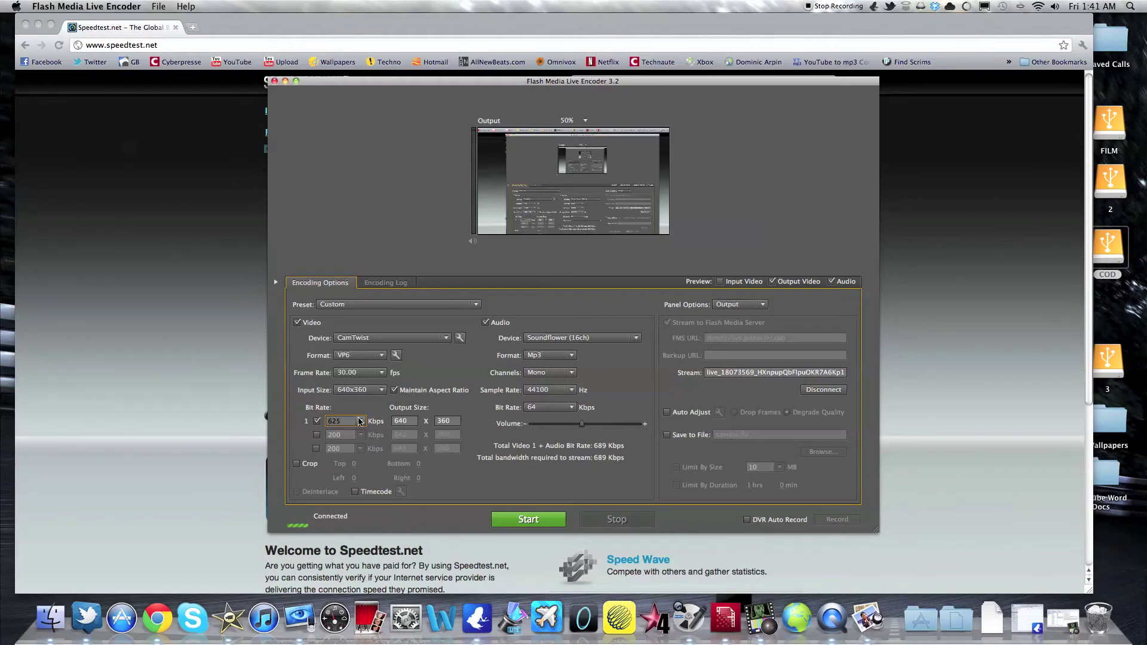
Step: Start the live stream and load the user's Justin.tv channel page in Chrome
left_click(545, 523)
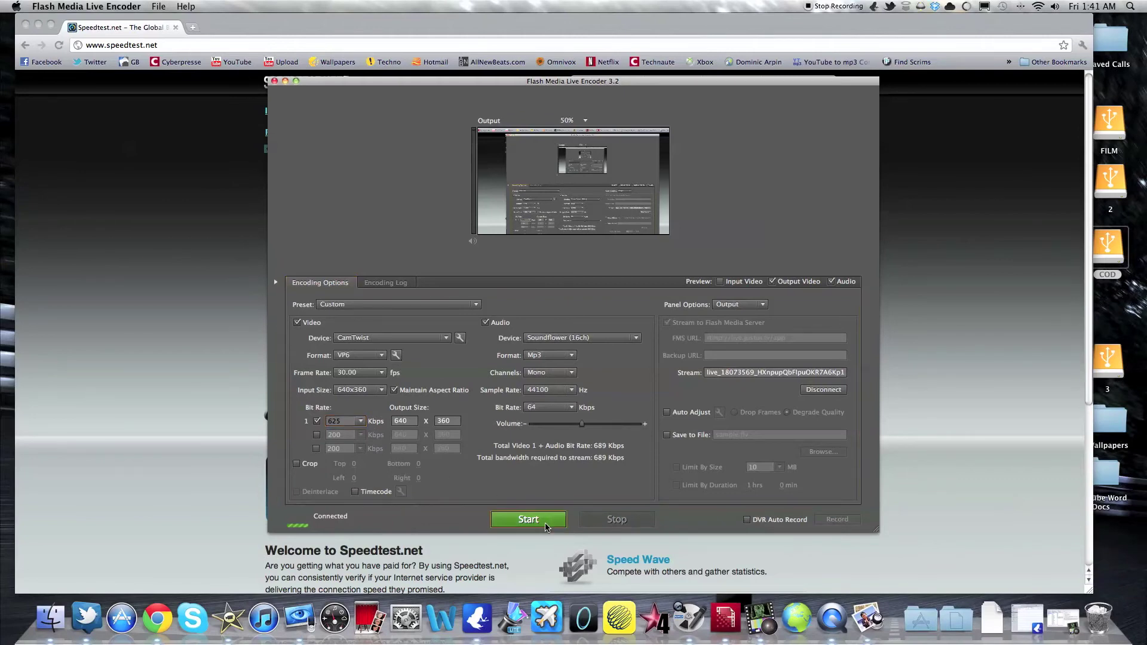
left_click(132, 45)
left_click(132, 44)
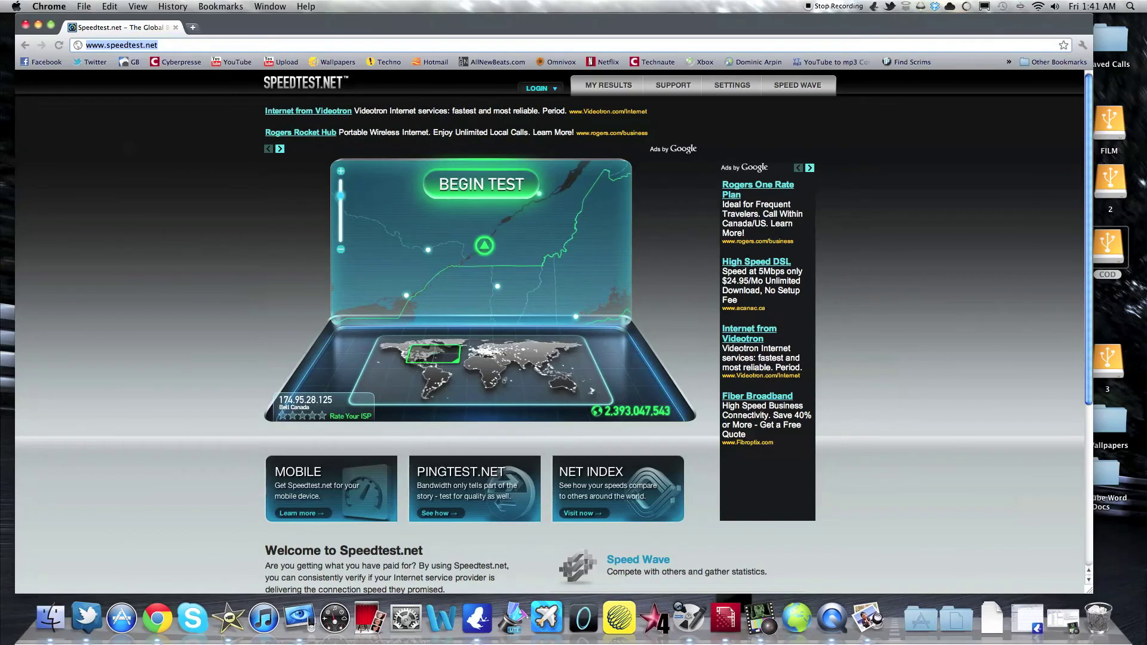
type("justin.tv/lt_drouin")
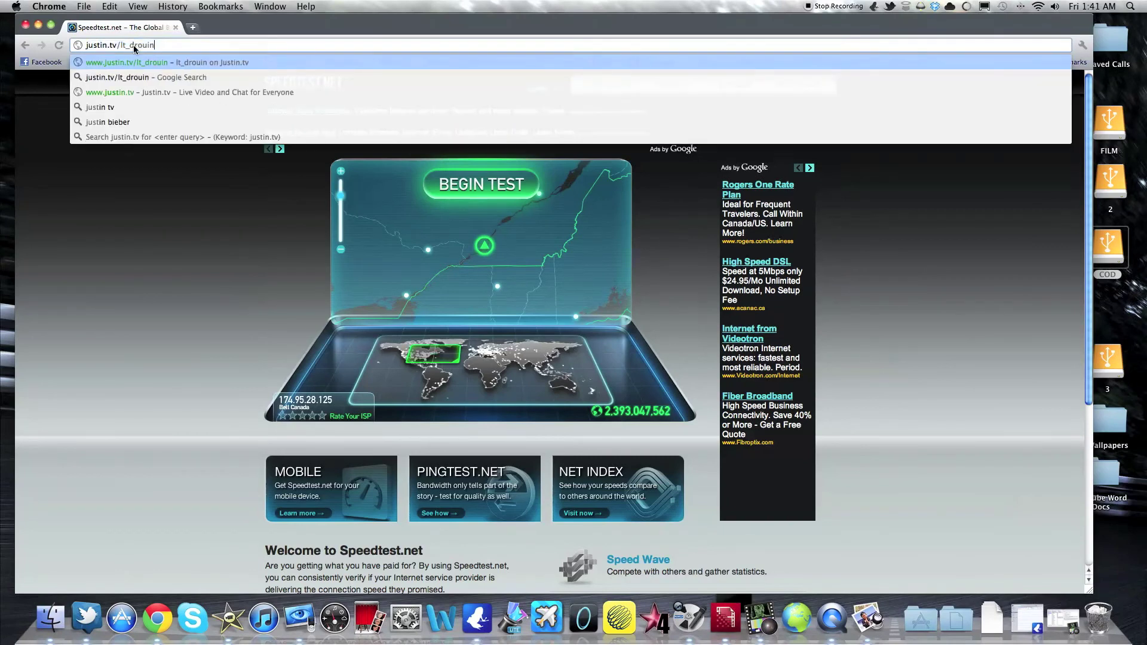
key("Return")
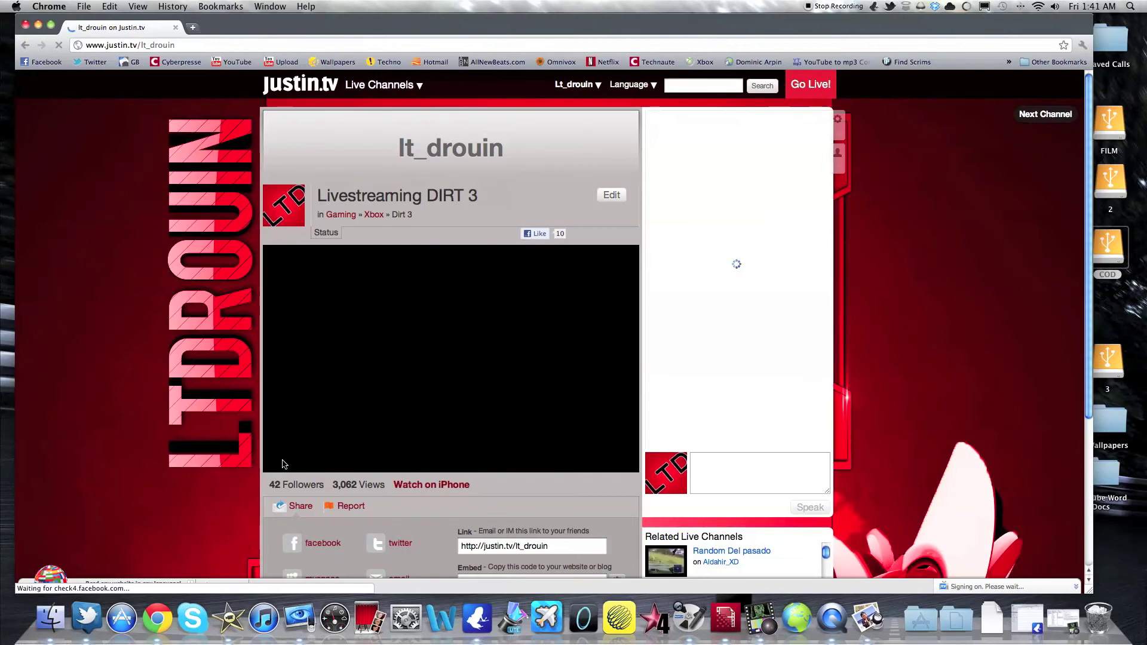
Step: Switch between the encoder's streaming status and the channel page to watch for the stream
left_click(734, 616)
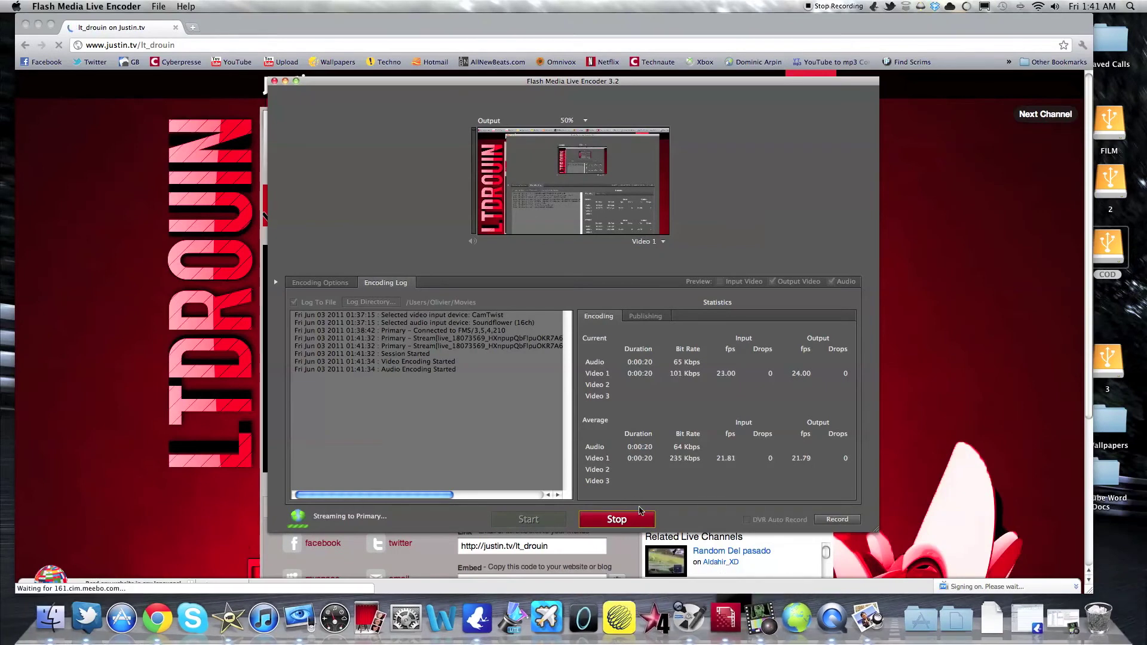
left_click(218, 368)
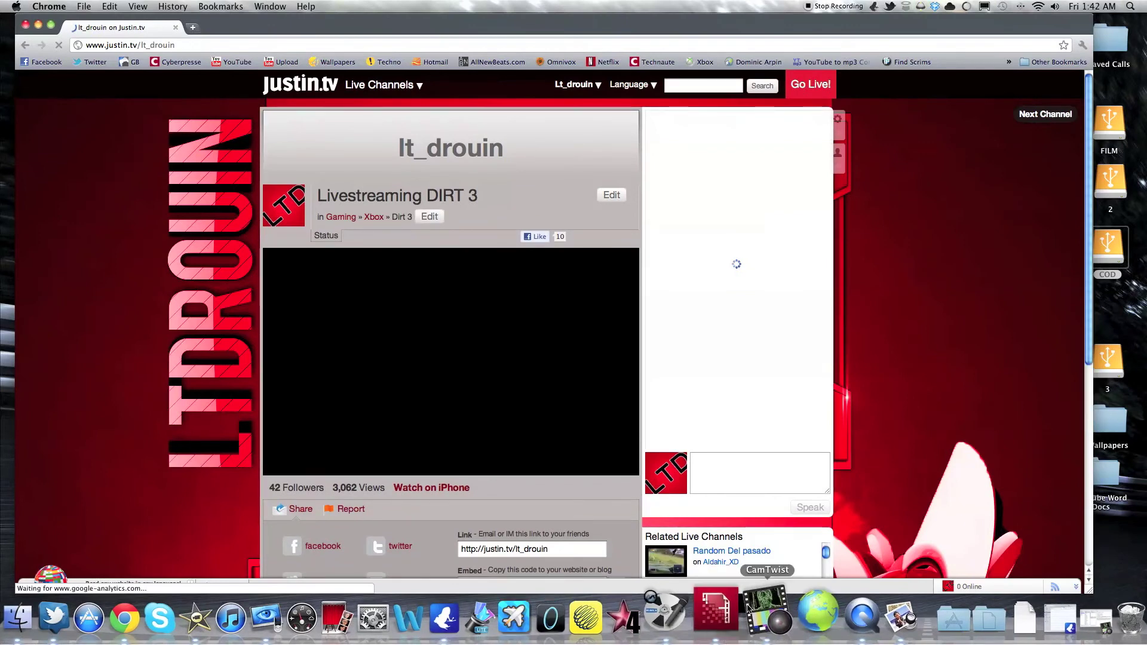
left_click(725, 618)
left_click(88, 294)
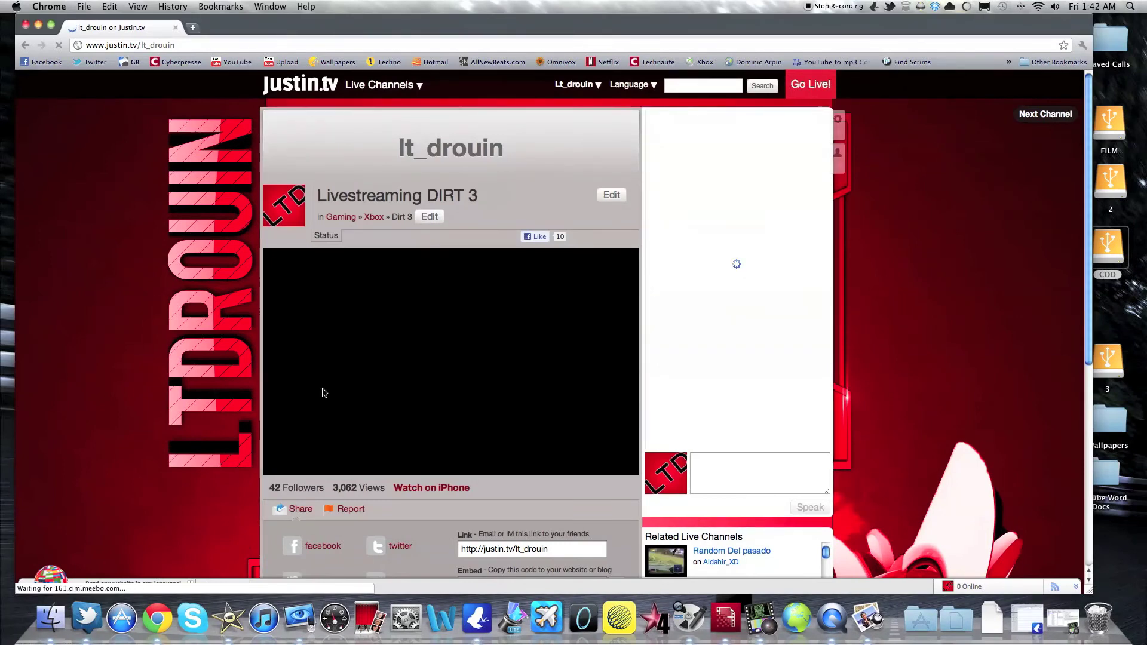
left_click(725, 619)
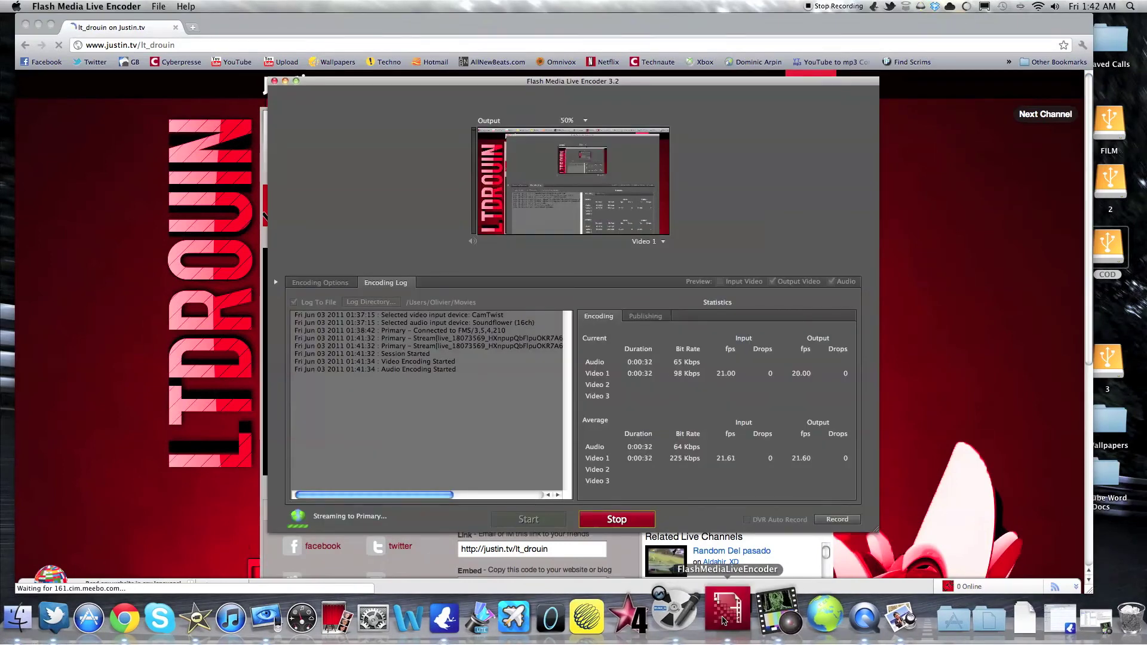
Step: Point CamTwist's desktop capture at the EyeTV window with a re-marked capture area, then show EyeTV
left_click(772, 616)
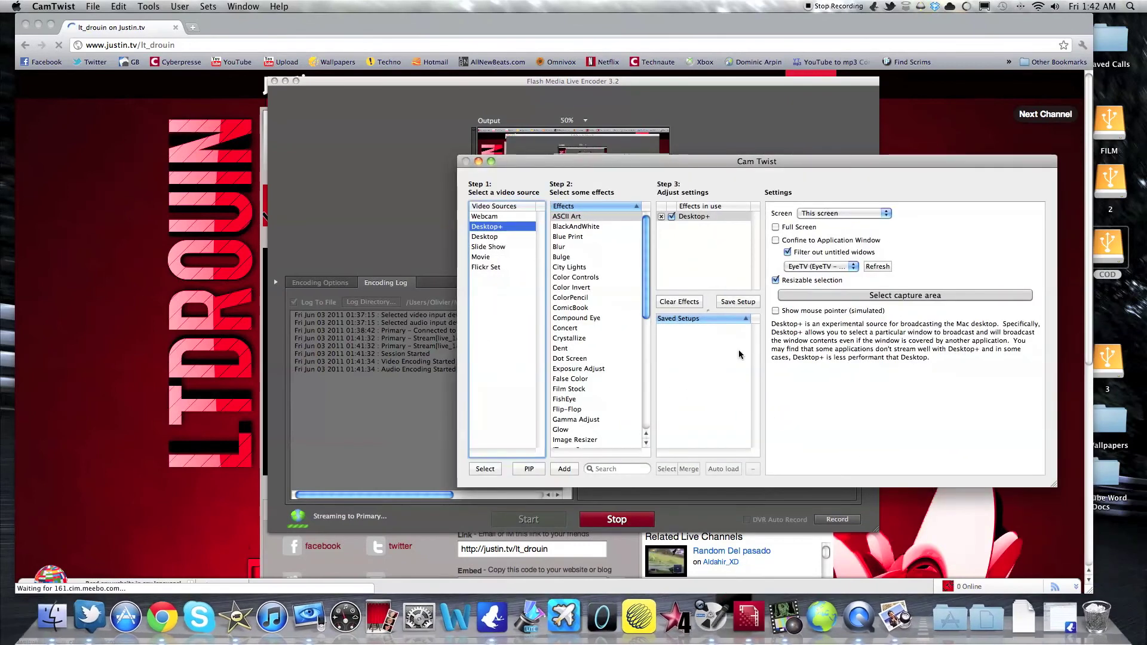
left_click(824, 267)
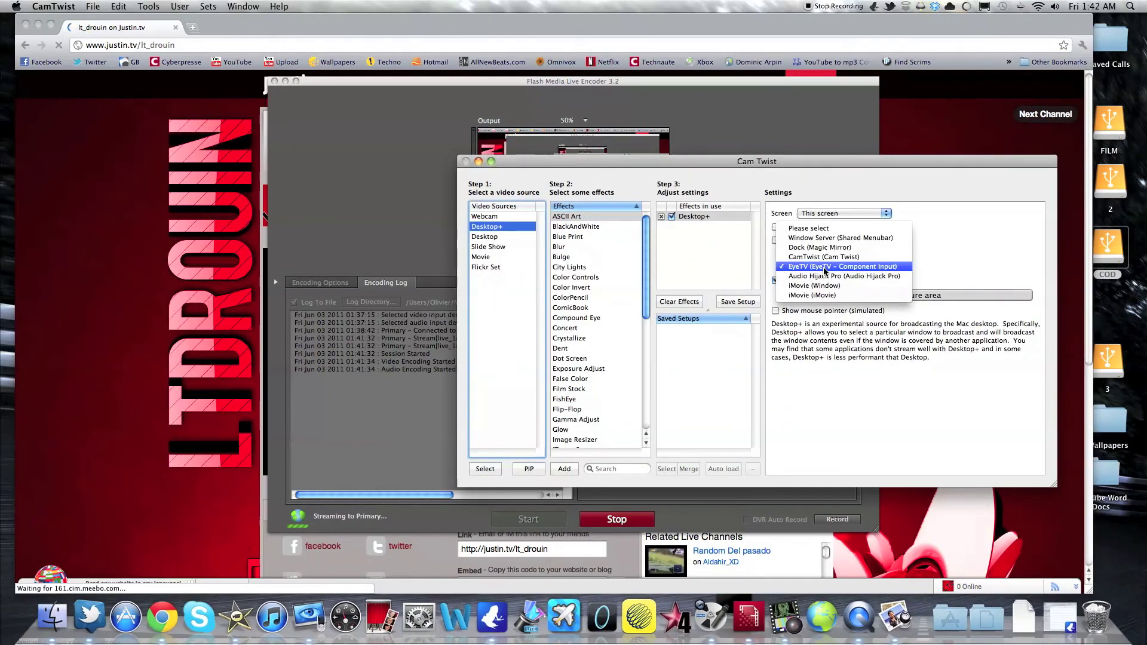
left_click(823, 267)
left_click(856, 296)
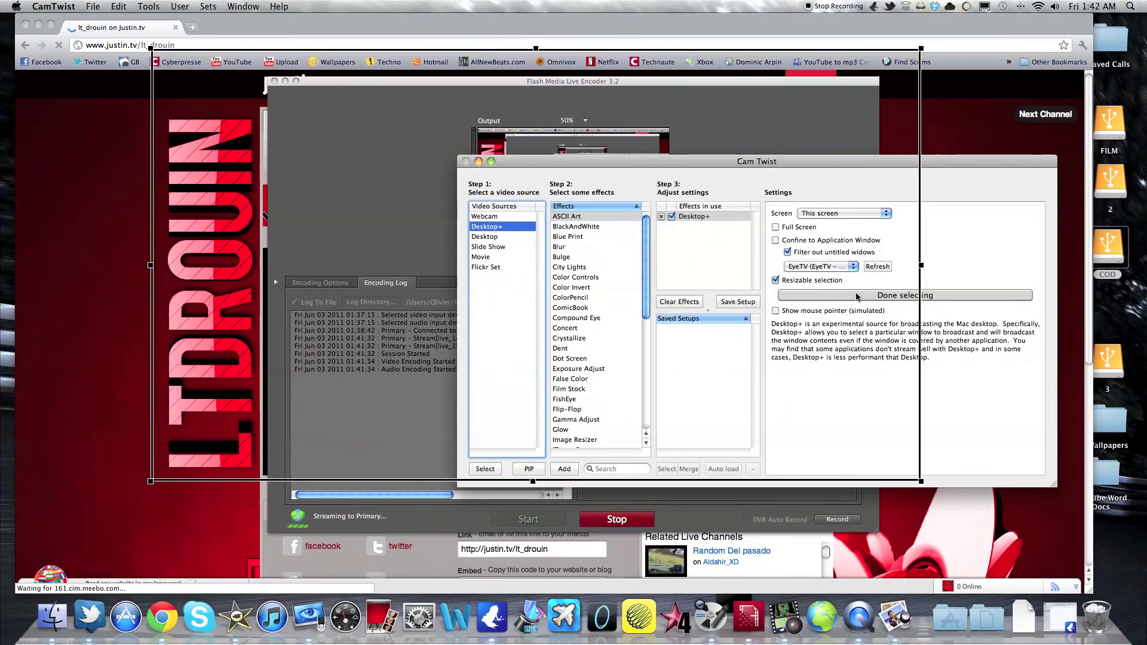
left_click(857, 296)
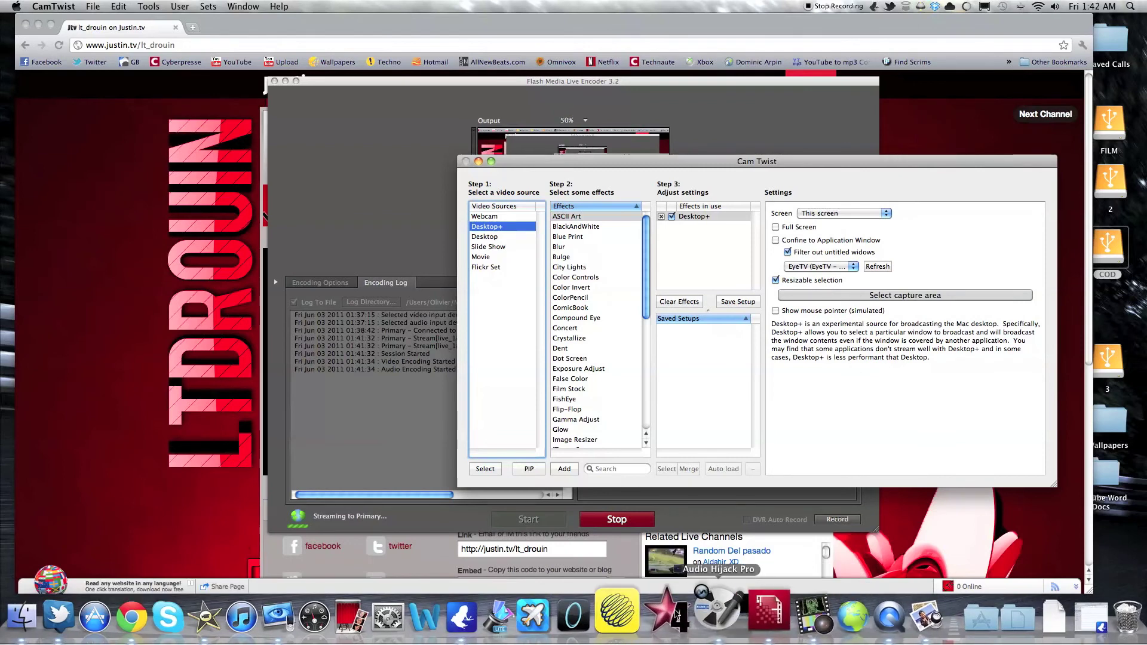
left_click(276, 616)
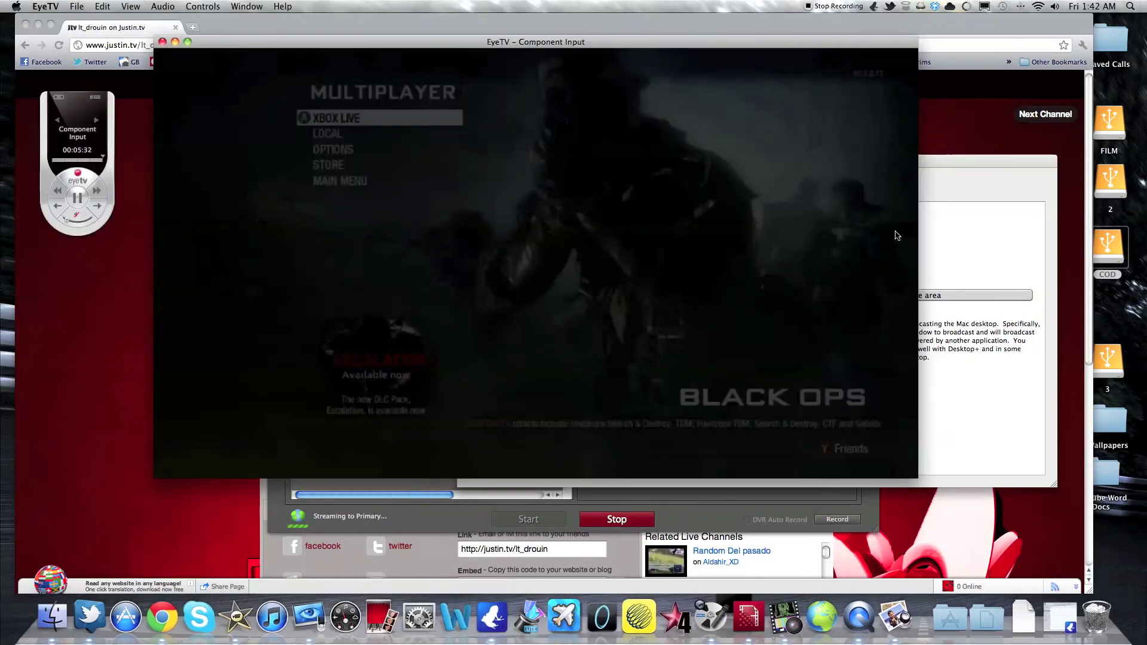
Step: Check the encoder statistics, hide the encoder, make EyeTV active, then return to the Justin.tv page
left_click(755, 622)
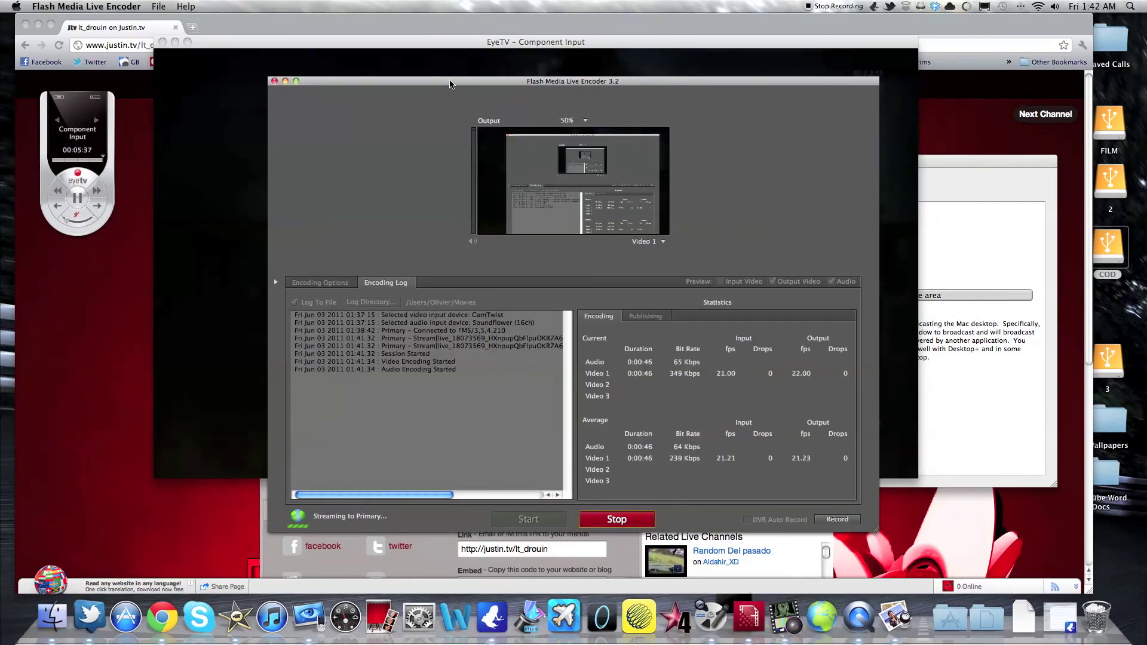
key("super+w")
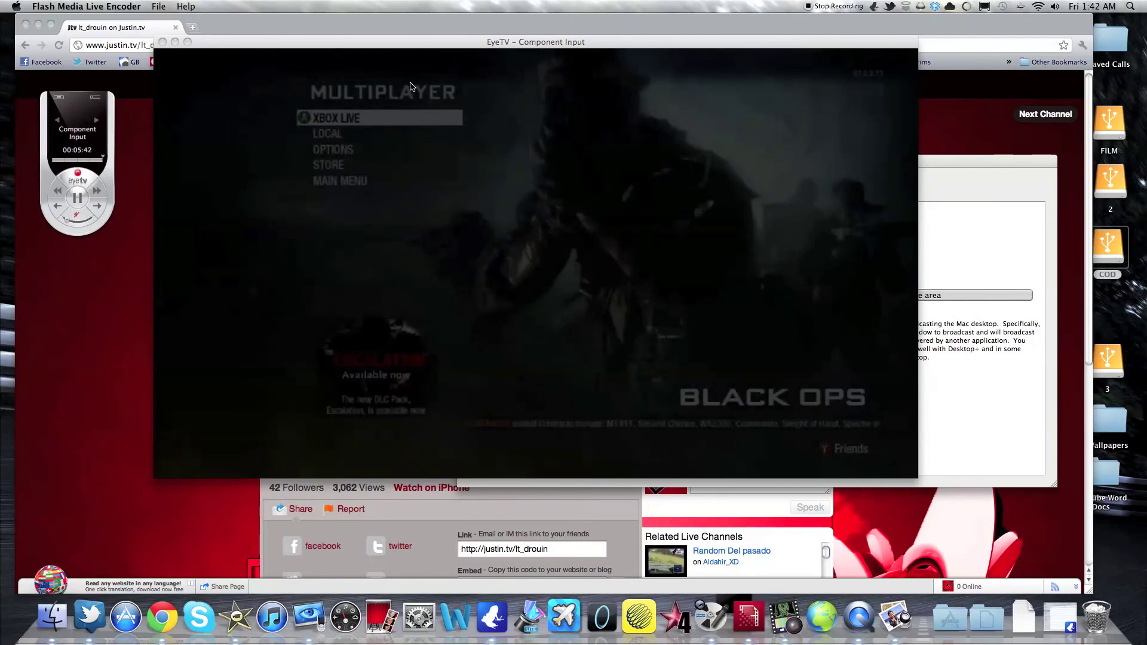
left_click(427, 41)
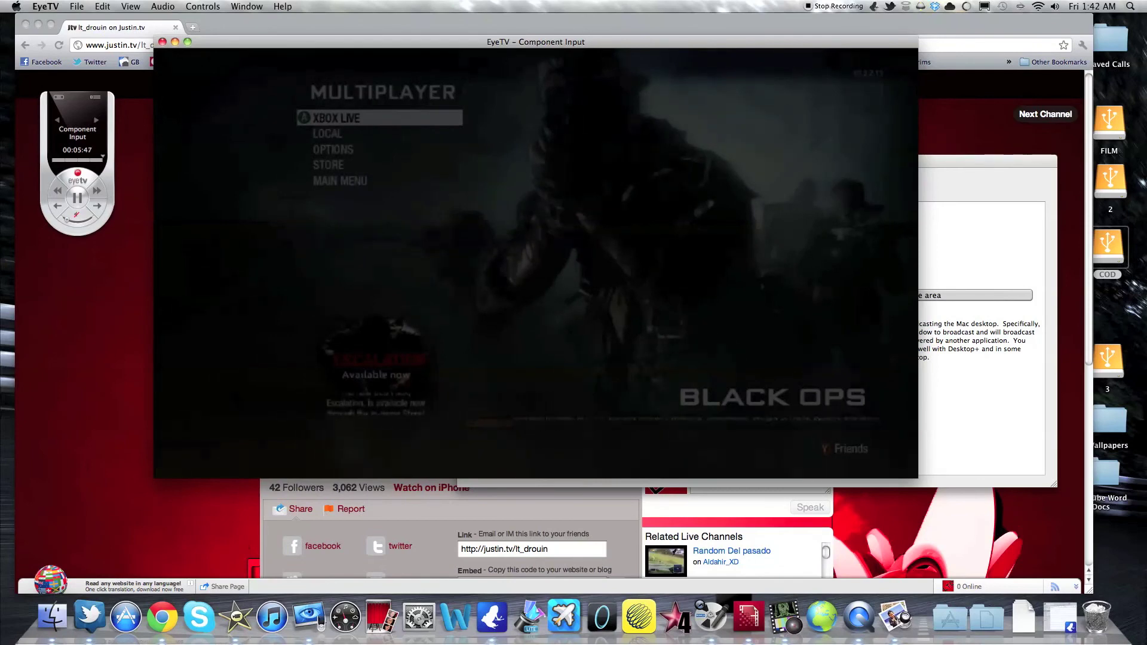
key("super+Tab")
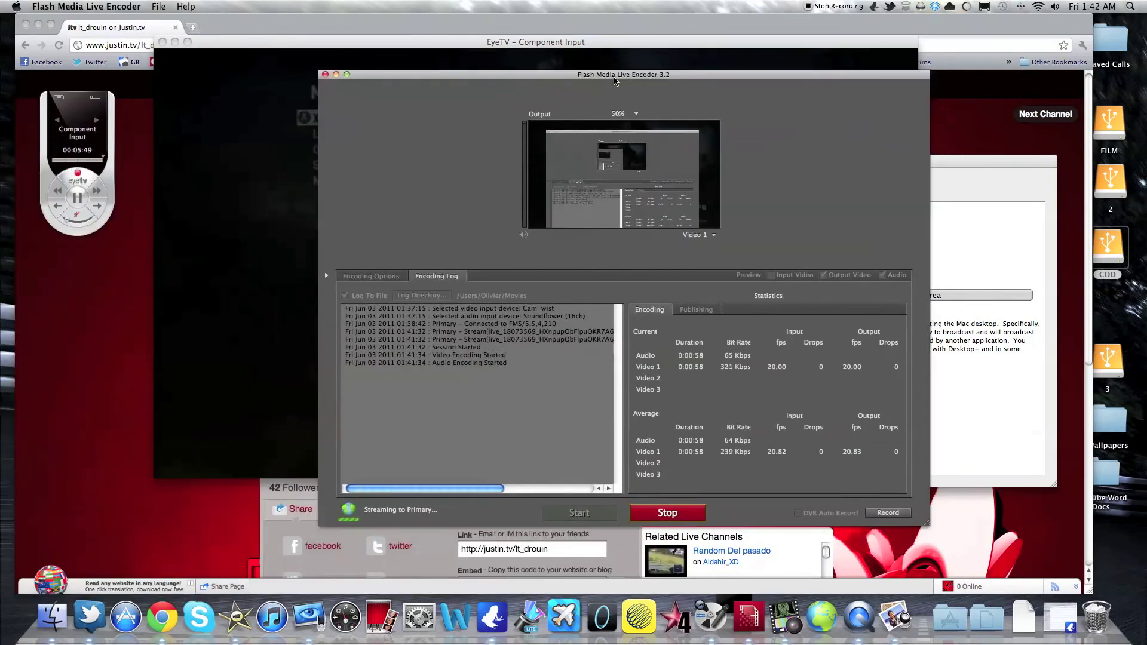
left_click(116, 309)
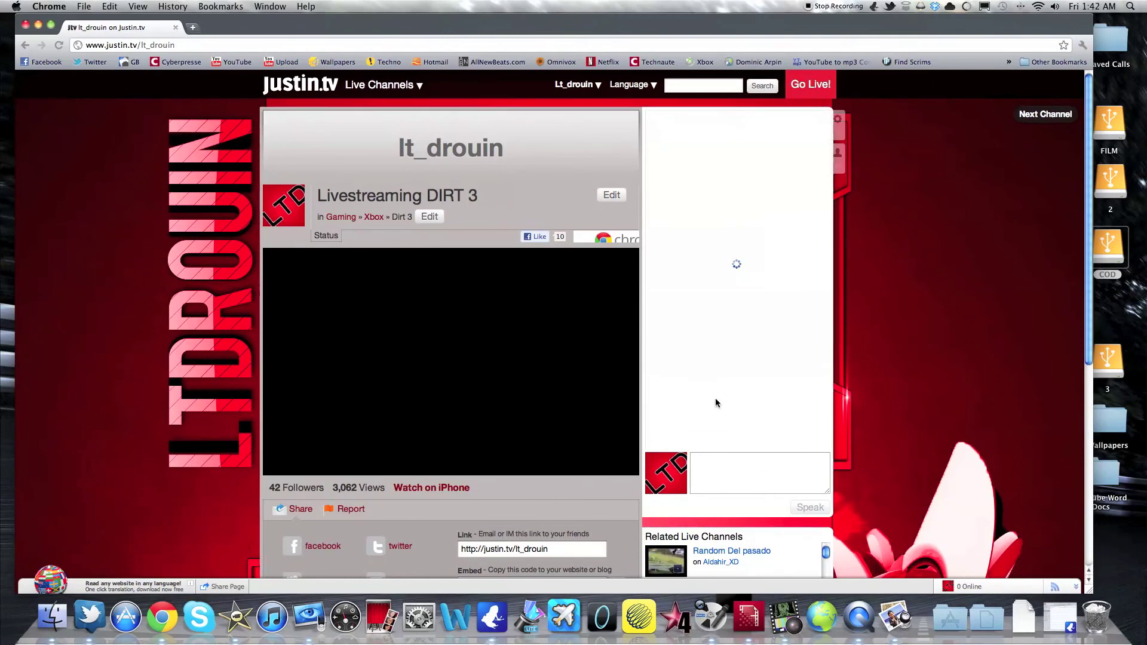
Step: Reload the Justin.tv channel page, check the encoder's statistics, and return to the page
left_click(62, 49)
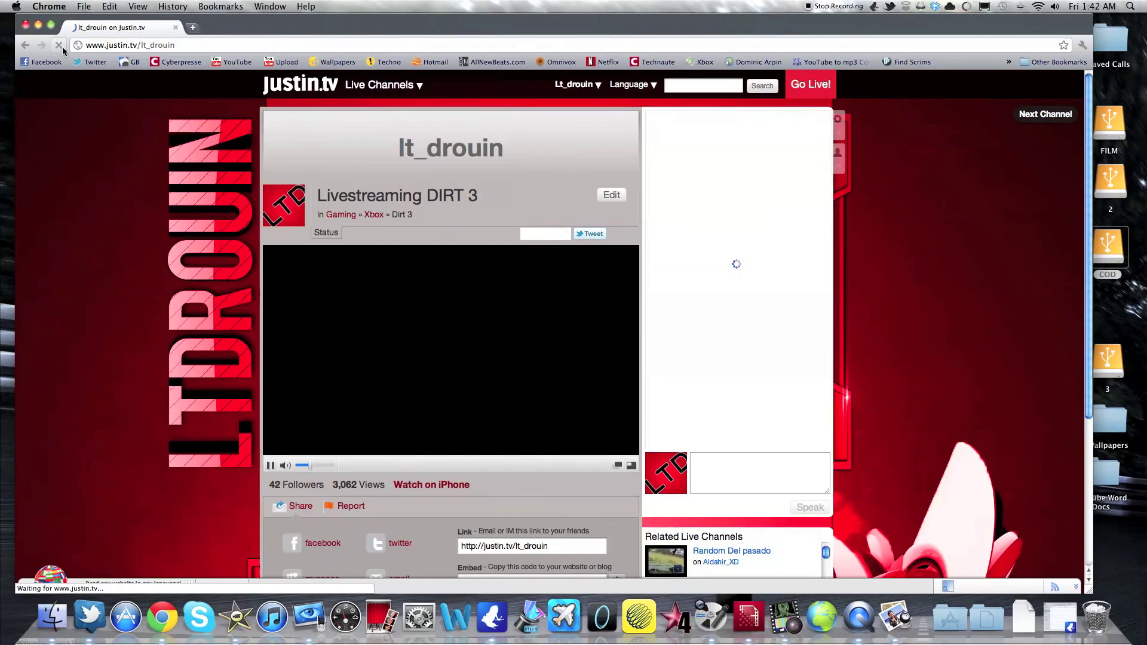
left_click(749, 629)
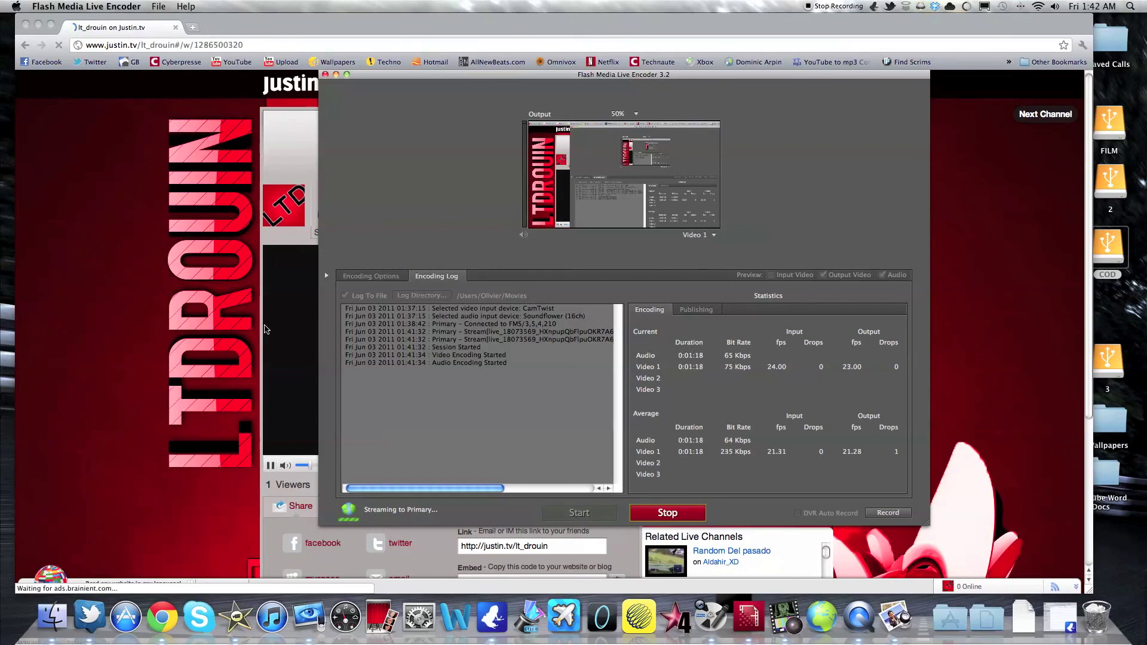
left_click(109, 406)
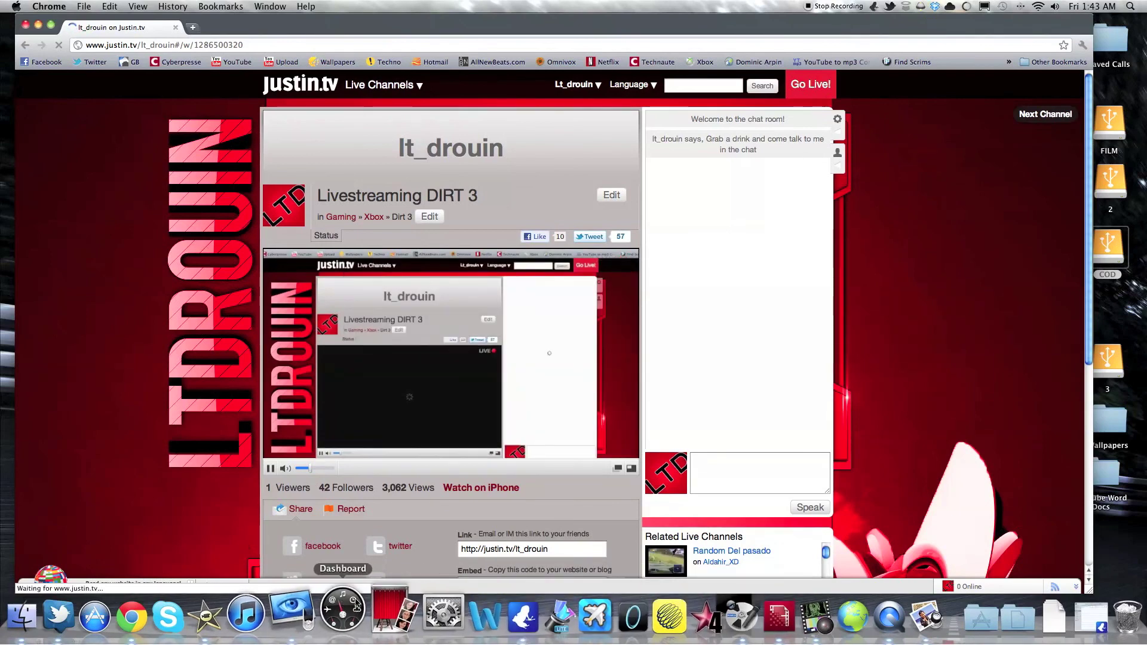
Step: Move the EyeTV game window, resize it to 1280x720, view the stream, then check encoder statistics
left_click(309, 605)
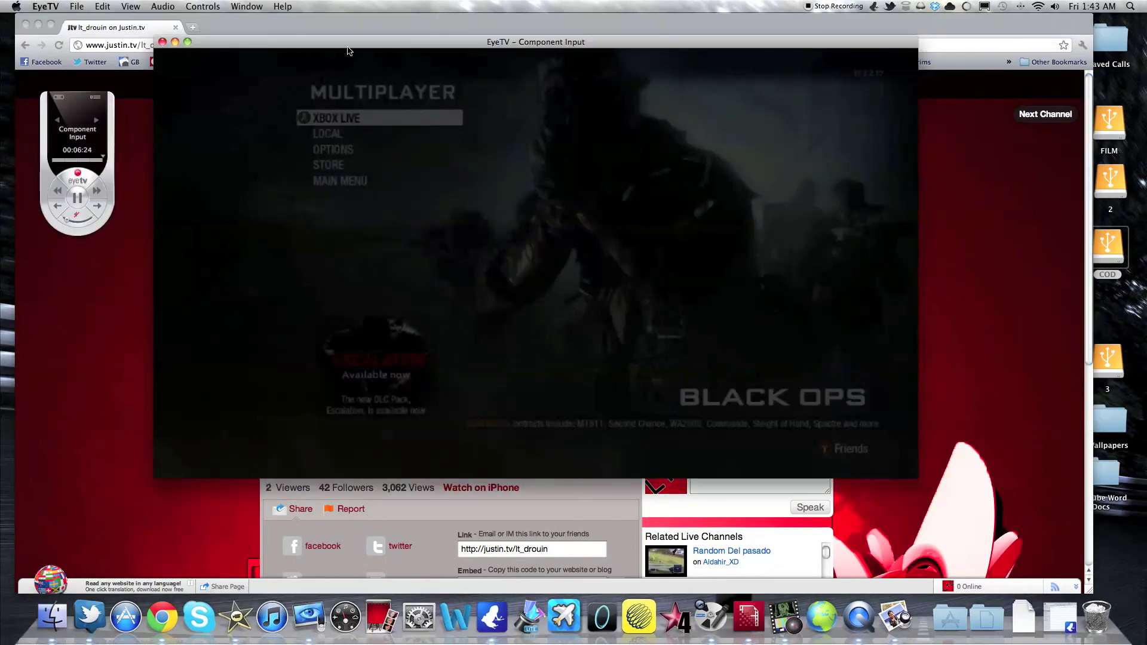
left_click_drag(389, 41, 683, 74)
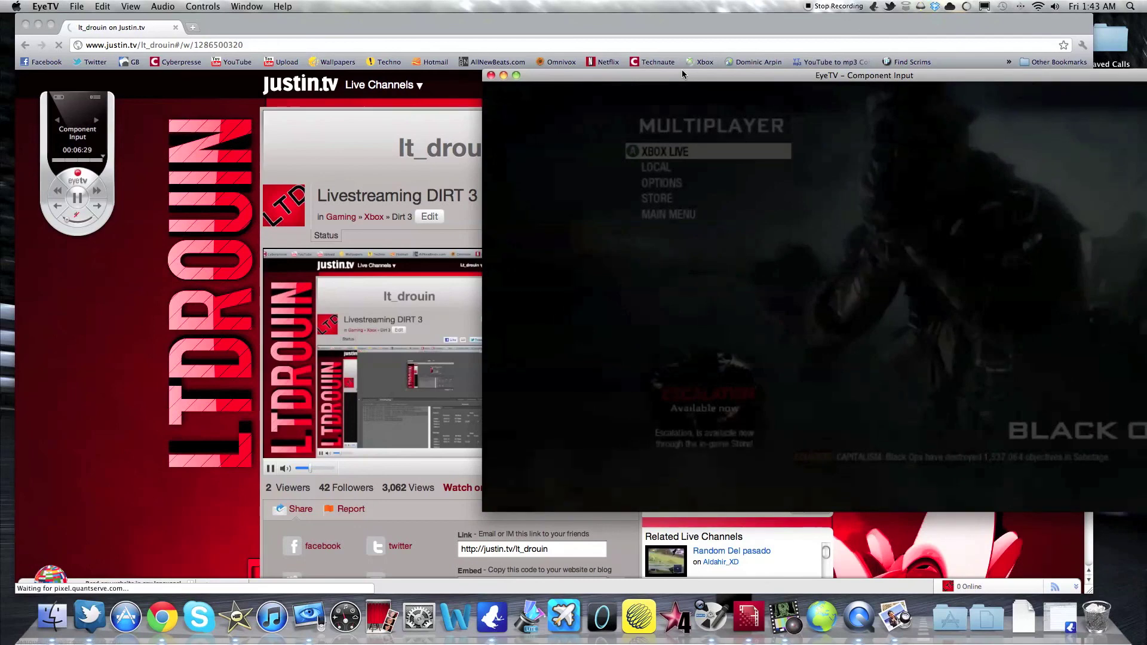
left_click(516, 75)
left_click(157, 228)
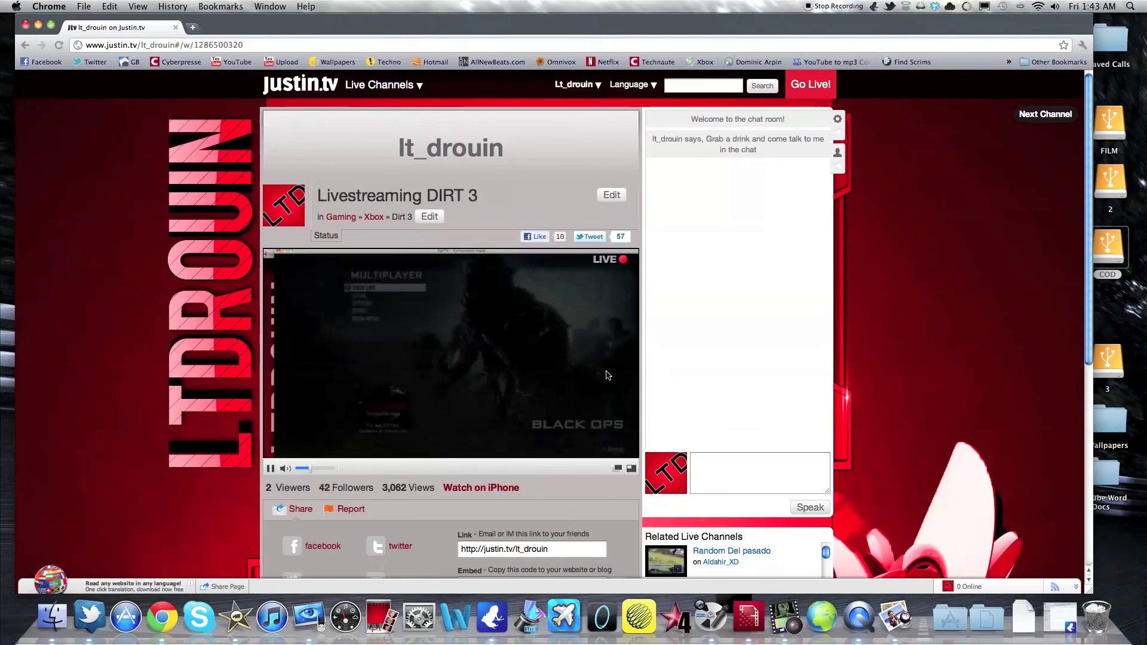
left_click(748, 616)
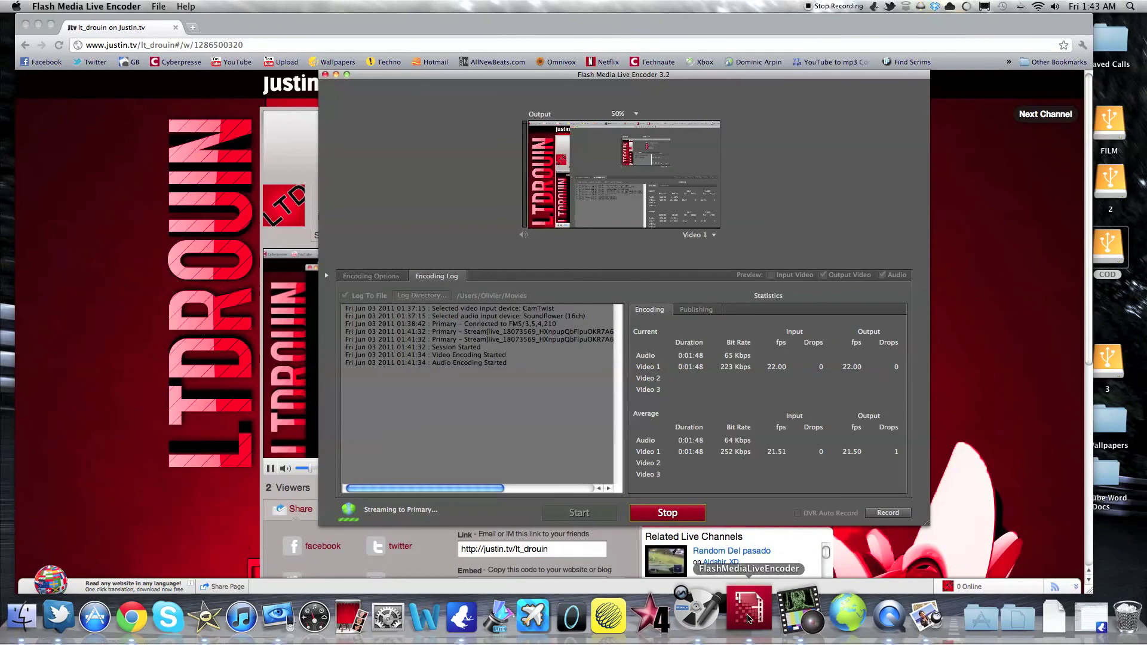